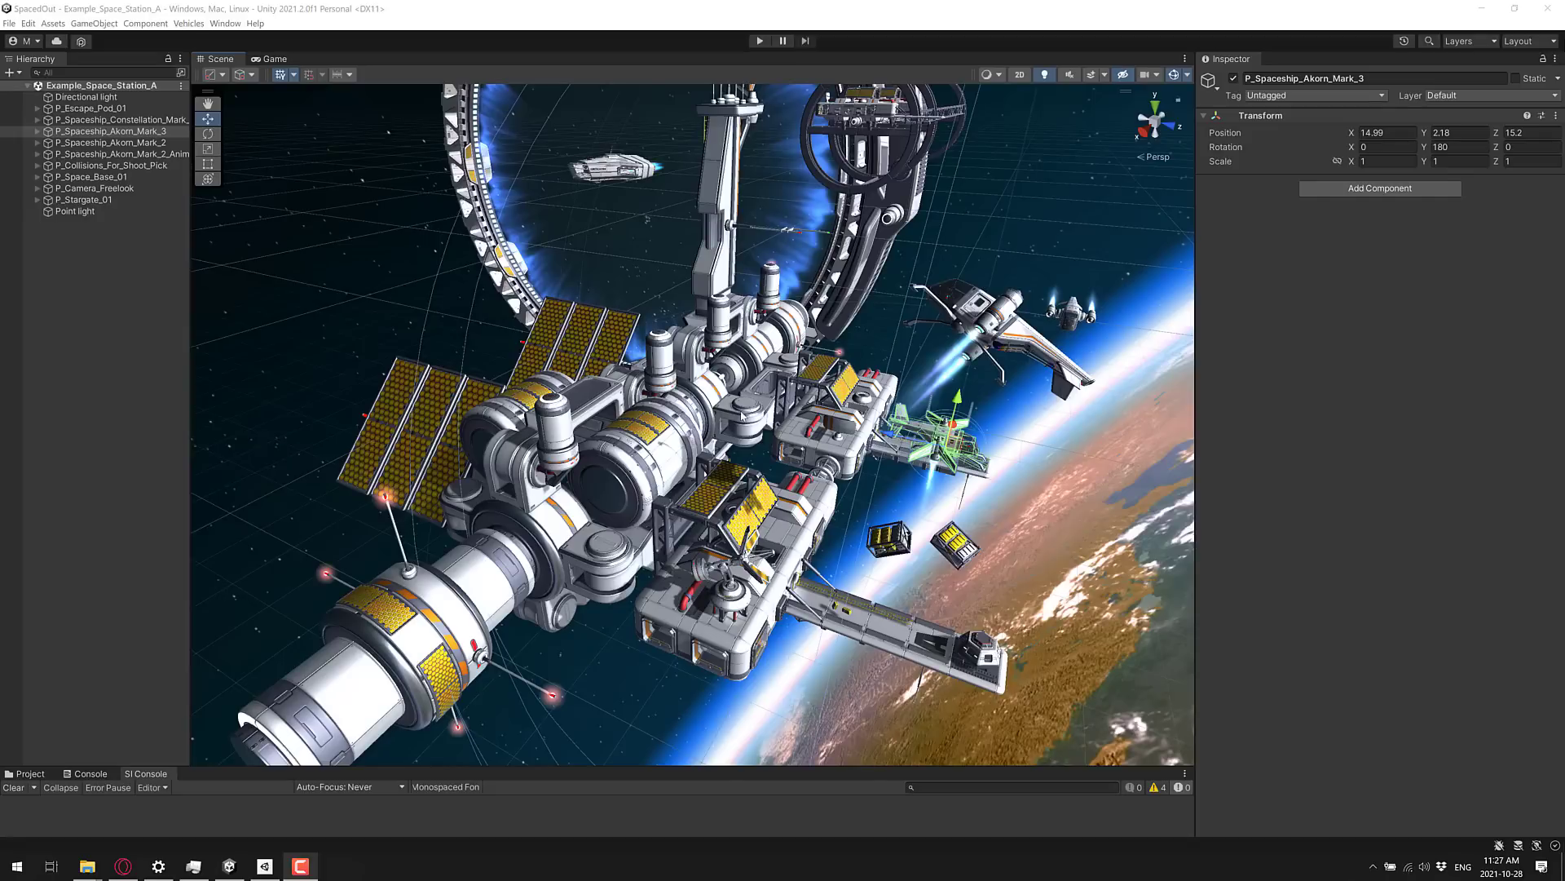
- Check Unity Editor's GPU usage and performance graphs in Task Manager, sorted by GPU
{"action": "mouse_move", "coordinate": [742, 416]}
{"action": "left_mouse_down"}
{"action": "mouse_move", "coordinate": [668, 459]}
{"action": "mouse_move", "coordinate": [758, 422]}
{"action": "mouse_move", "coordinate": [739, 401]}
{"action": "mouse_move", "coordinate": [748, 410]}
{"action": "left_mouse_up"}
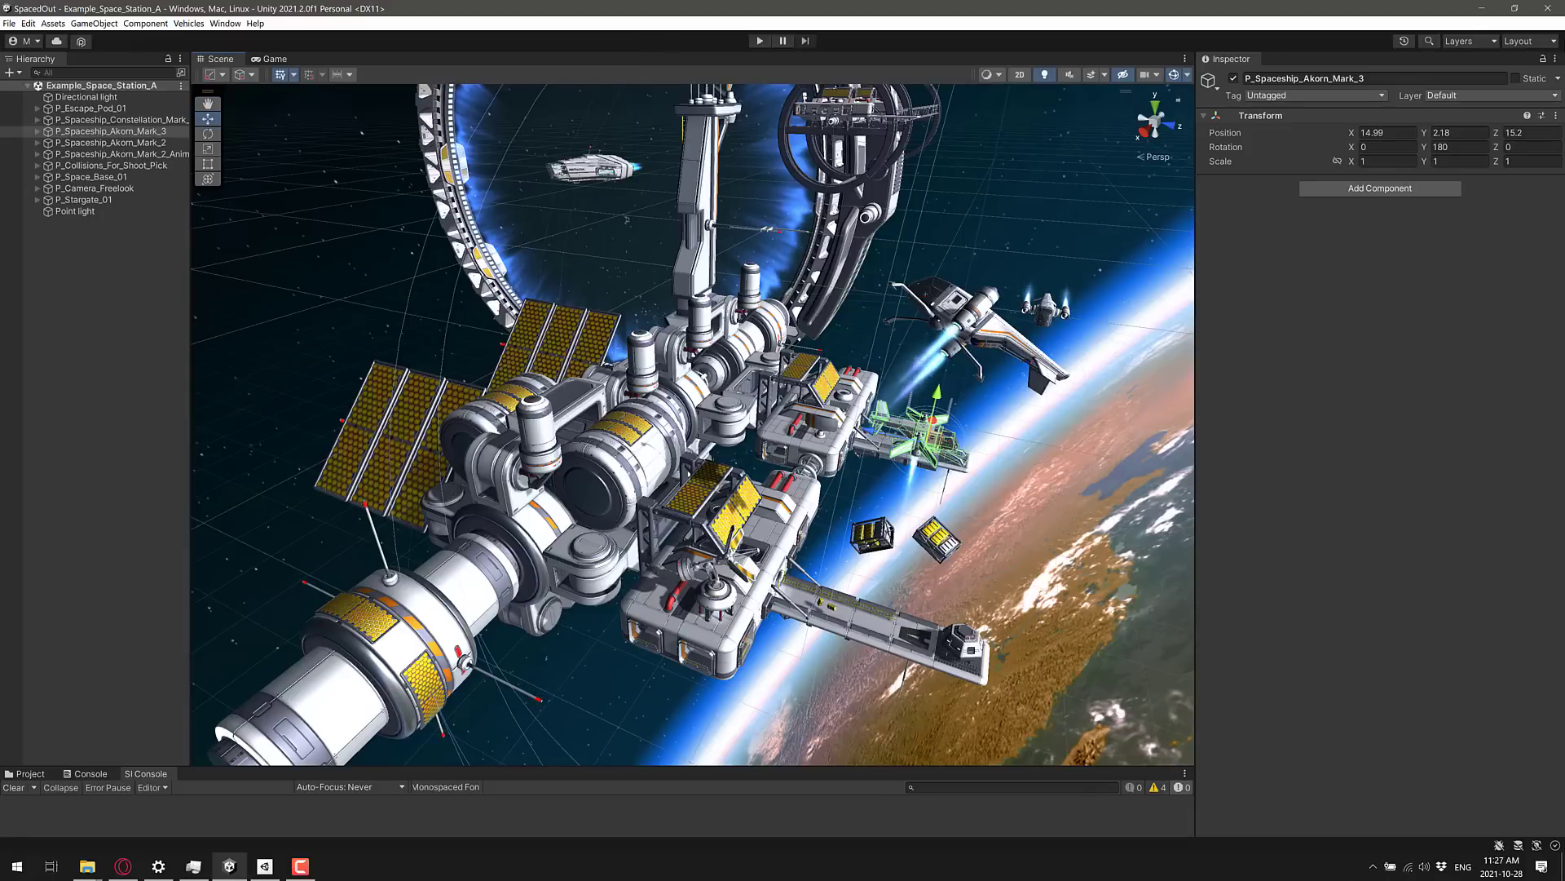
{"action": "right_click", "coordinate": [1122, 873]}
{"action": "left_click", "coordinate": [1159, 801]}
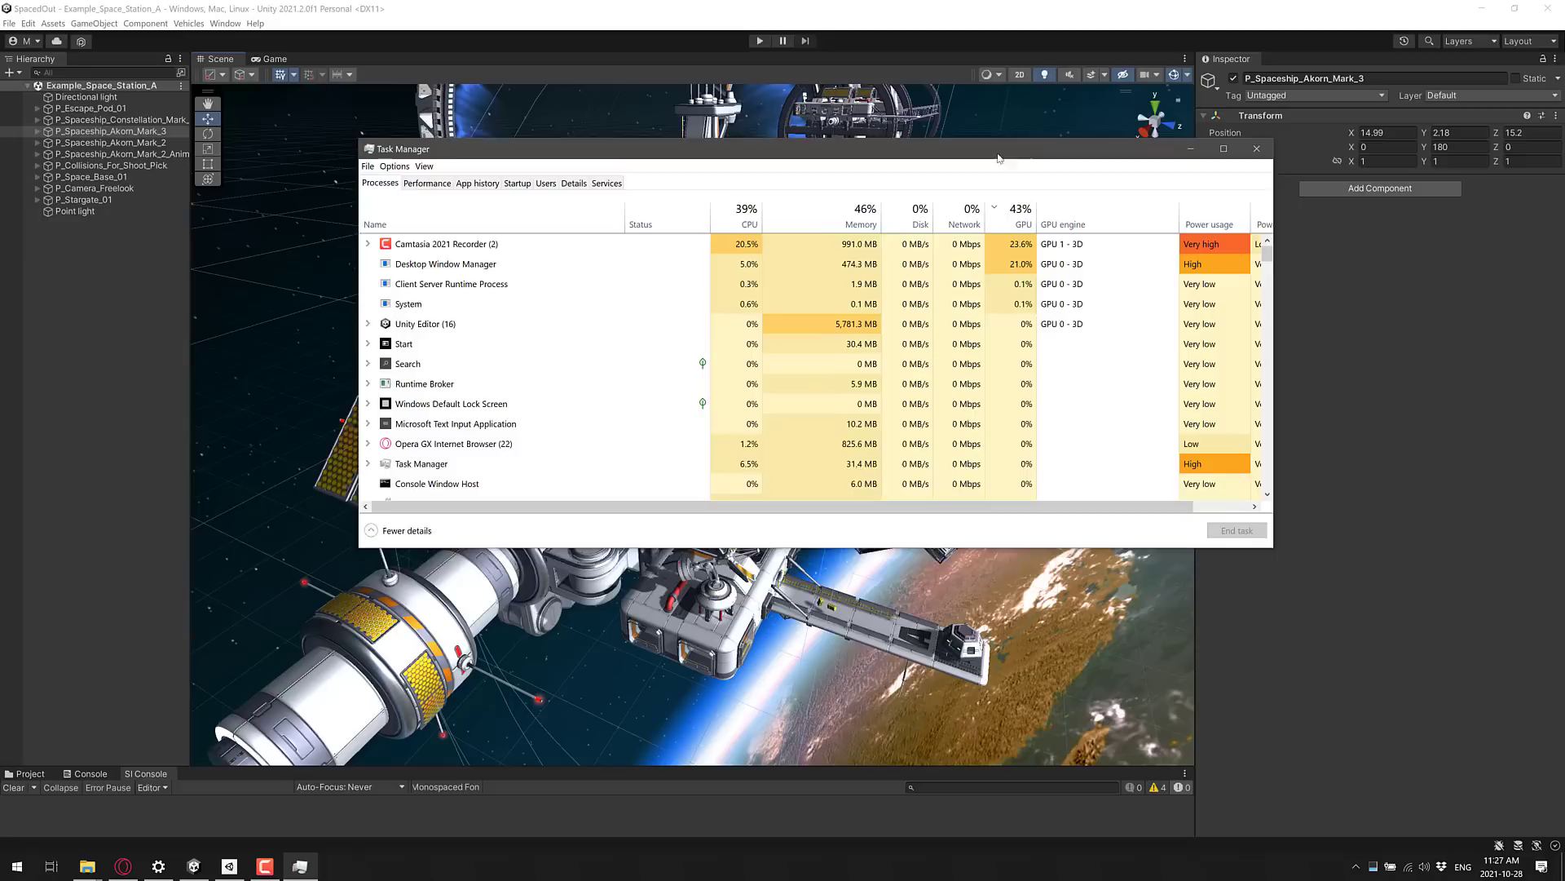
{"action": "left_click", "coordinate": [1009, 231]}
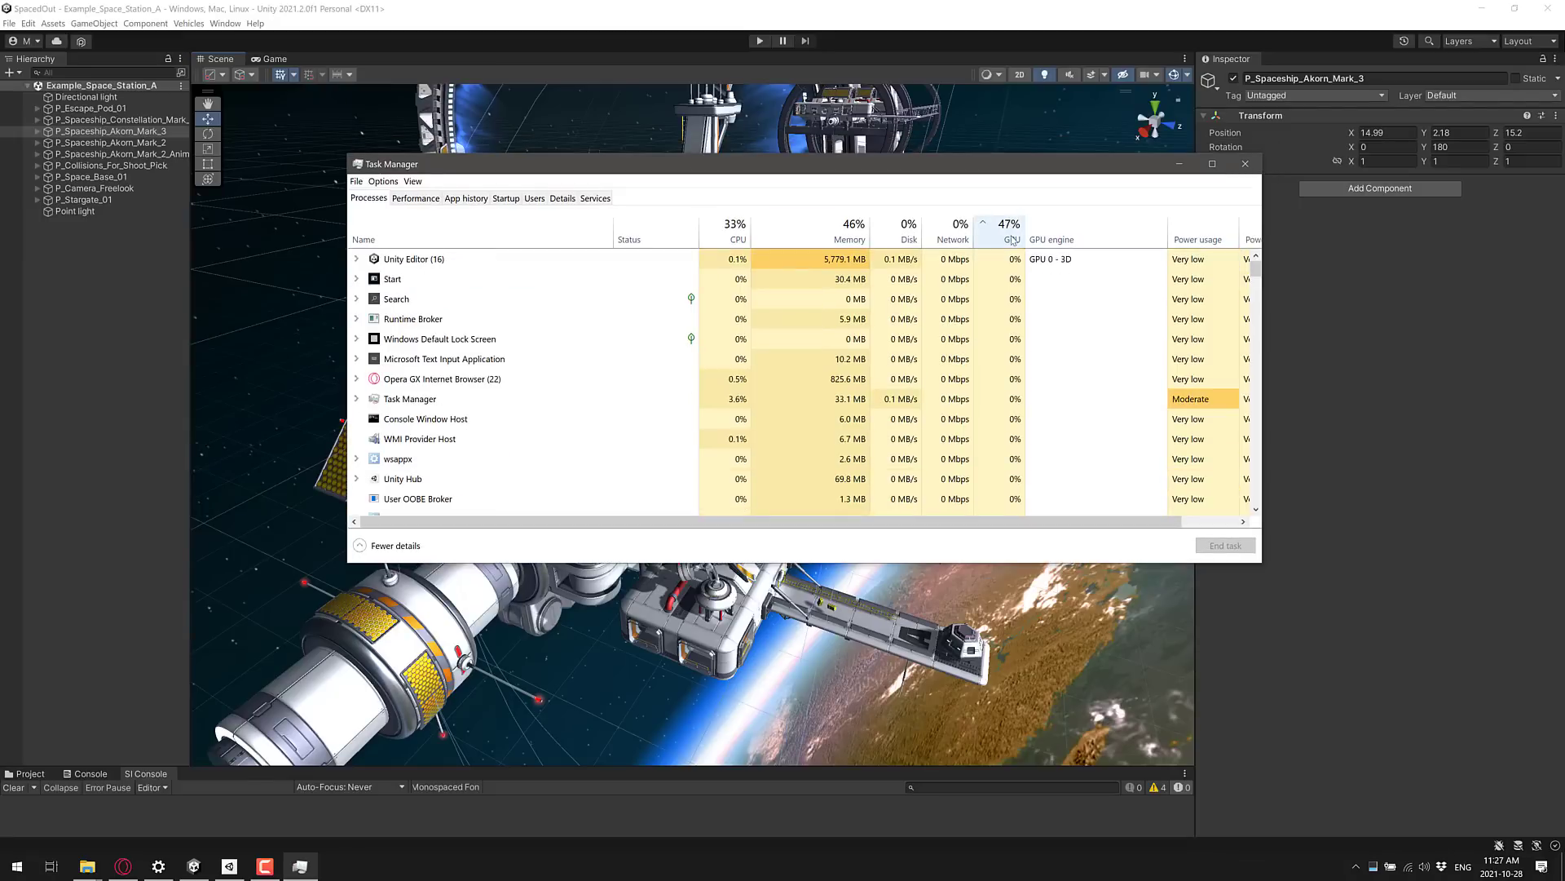
{"action": "left_click", "coordinate": [1010, 230]}
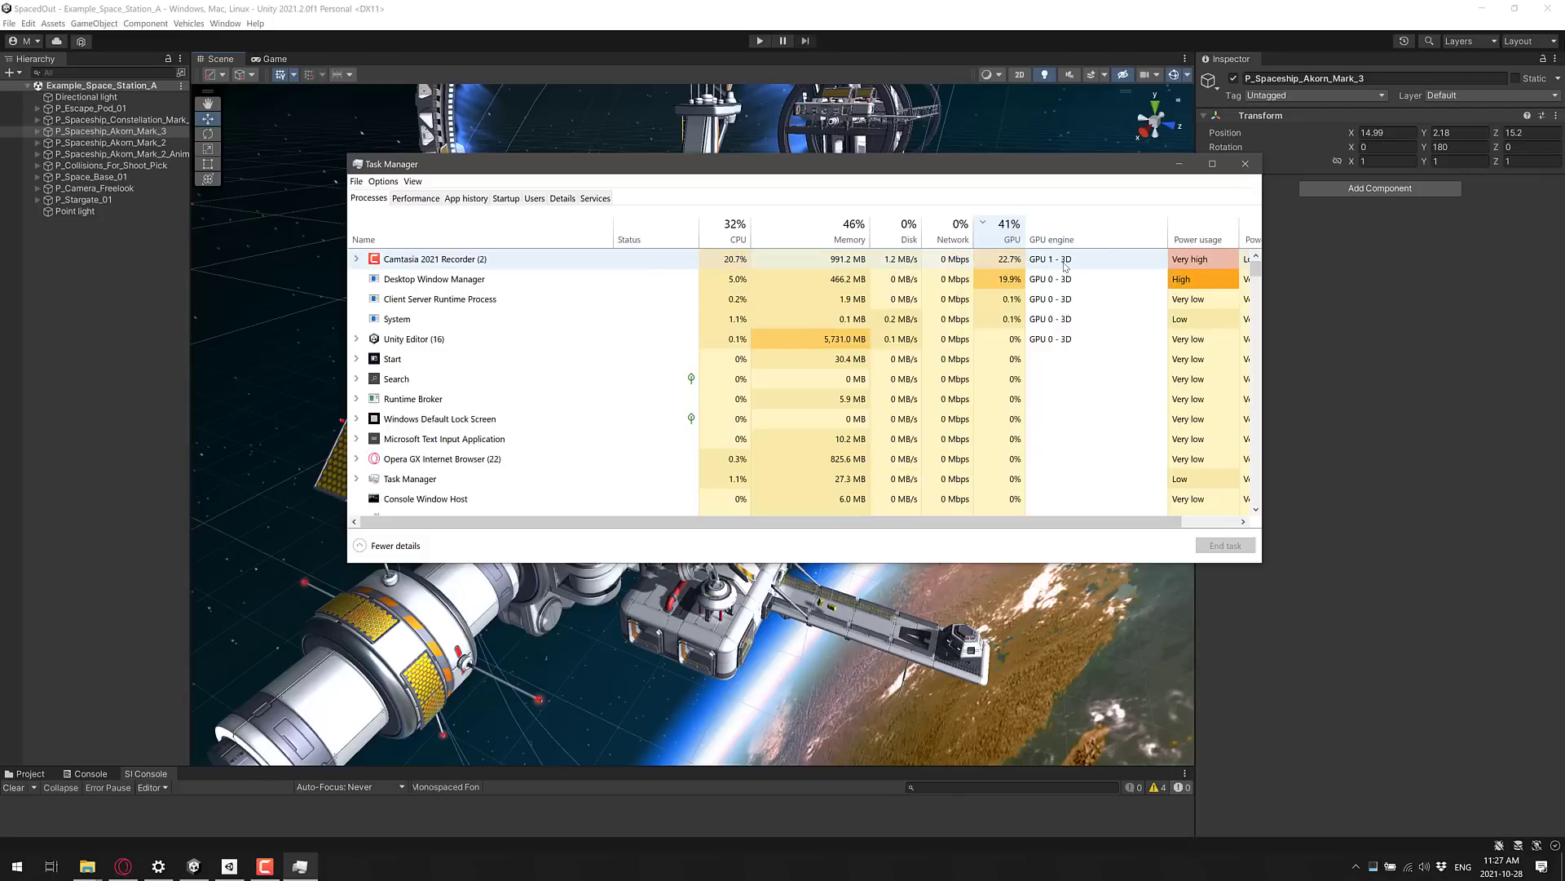
{"action": "left_click", "coordinate": [417, 343]}
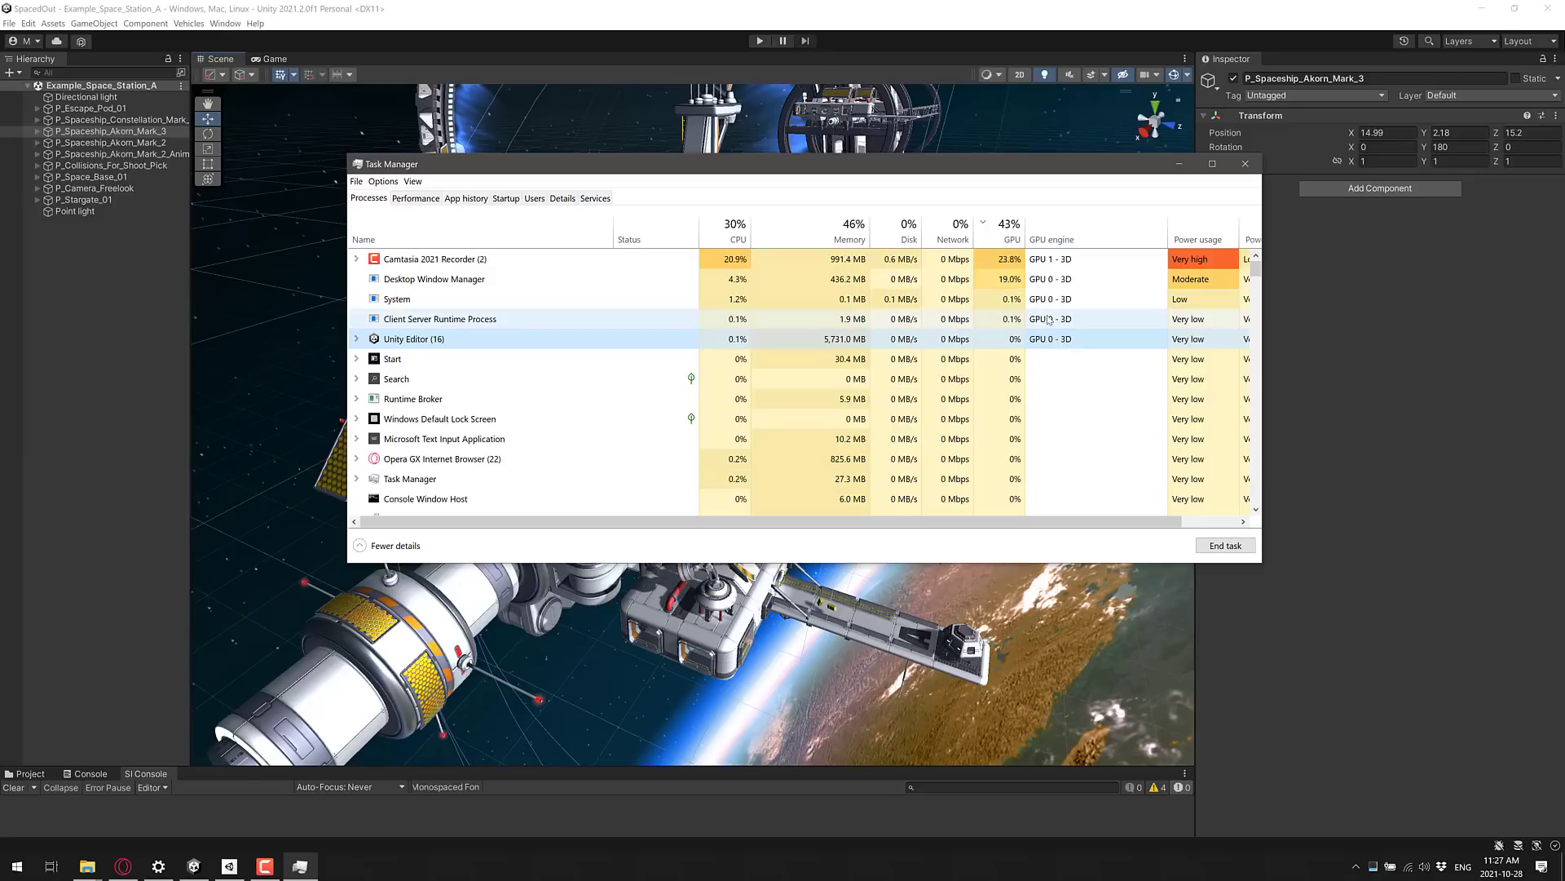
{"action": "left_click", "coordinate": [416, 199]}
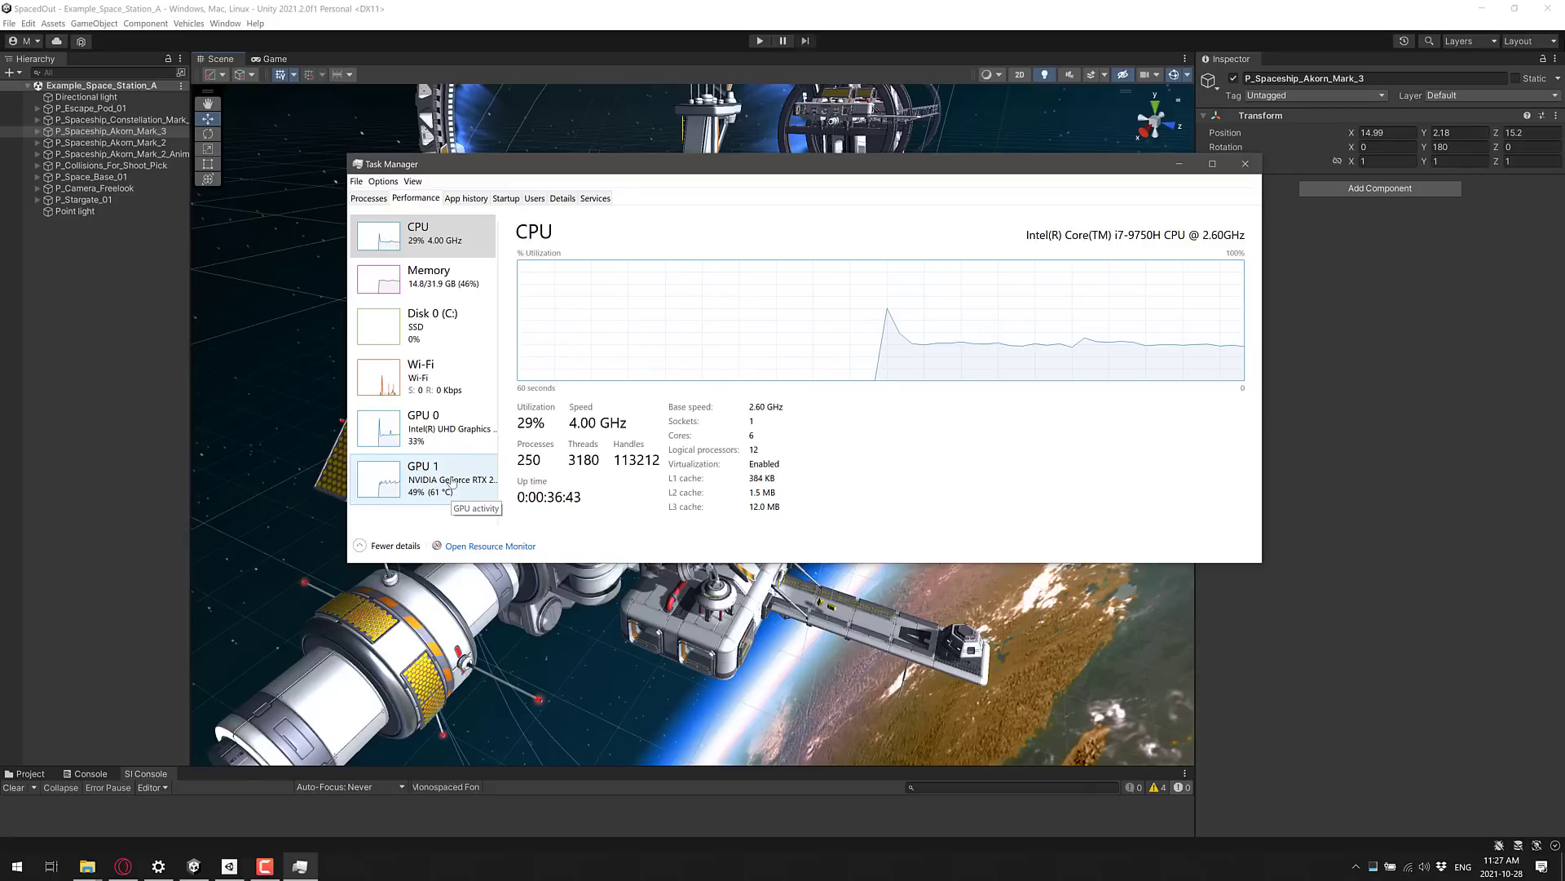
{"action": "left_click", "coordinate": [1245, 168]}
- Play the space station demo in the Game view with the Stats overlay, then stop it
{"action": "left_click_drag", "start_coordinate": [913, 452], "coordinate": [542, 390]}
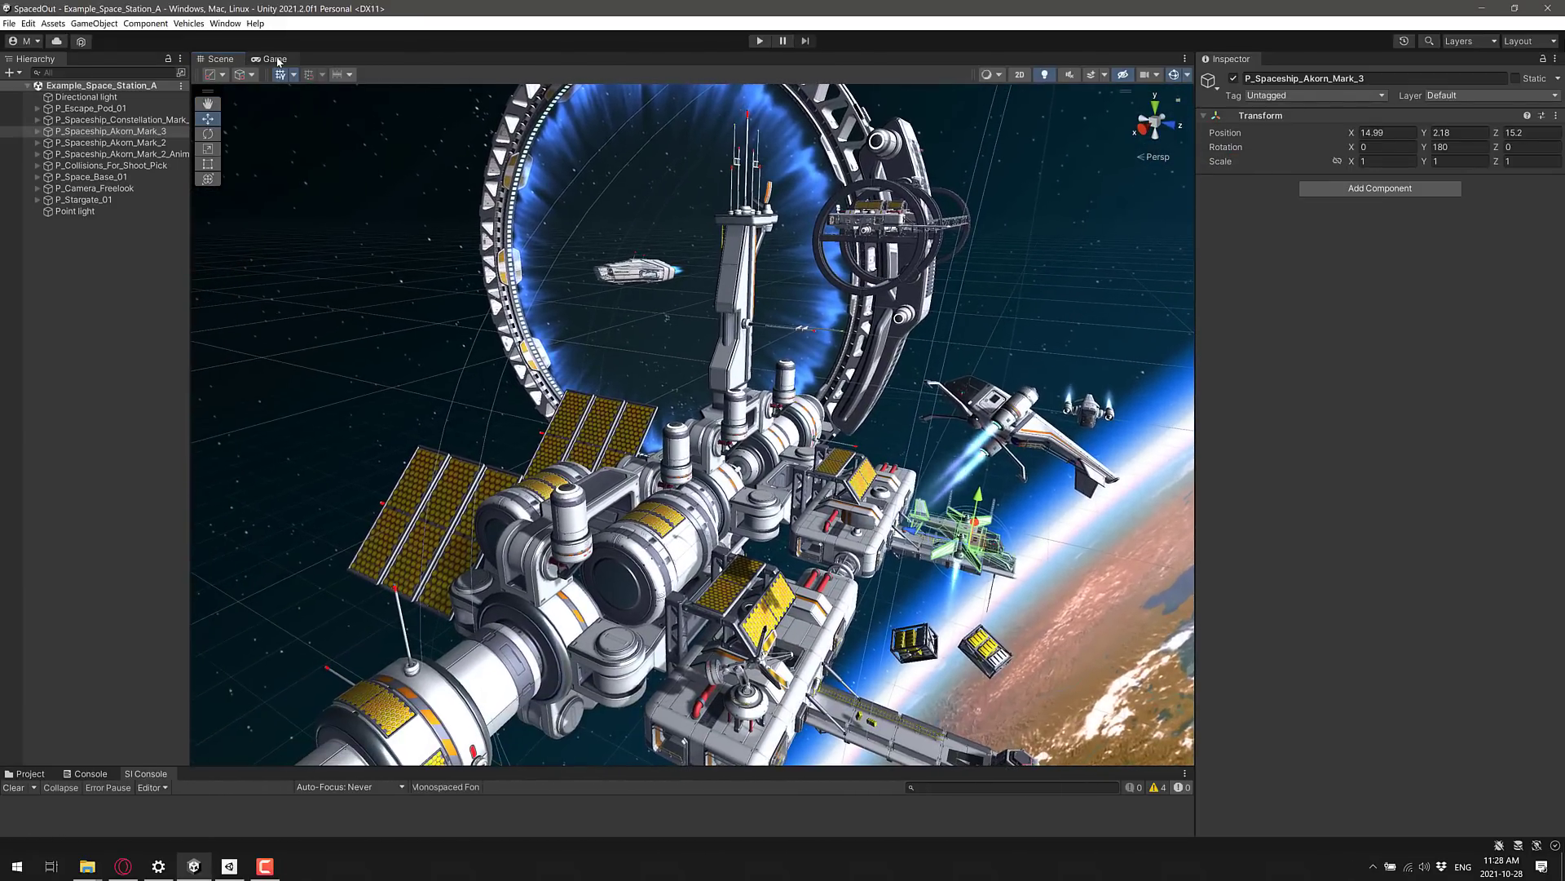
{"action": "left_click", "coordinate": [274, 59]}
{"action": "left_click", "coordinate": [758, 41]}
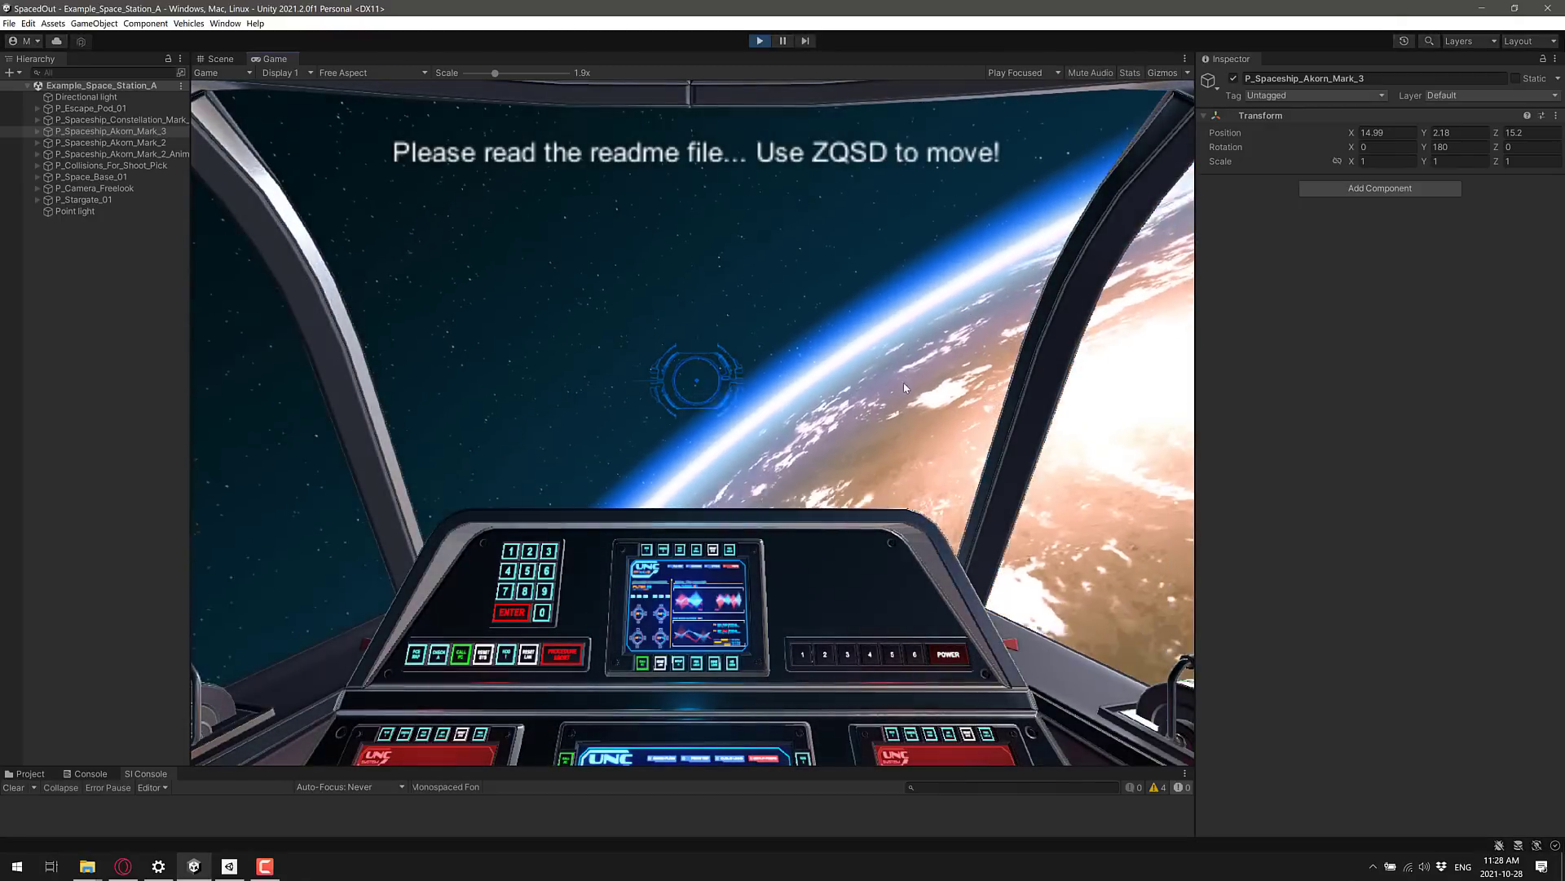
{"action": "left_click", "coordinate": [1130, 73]}
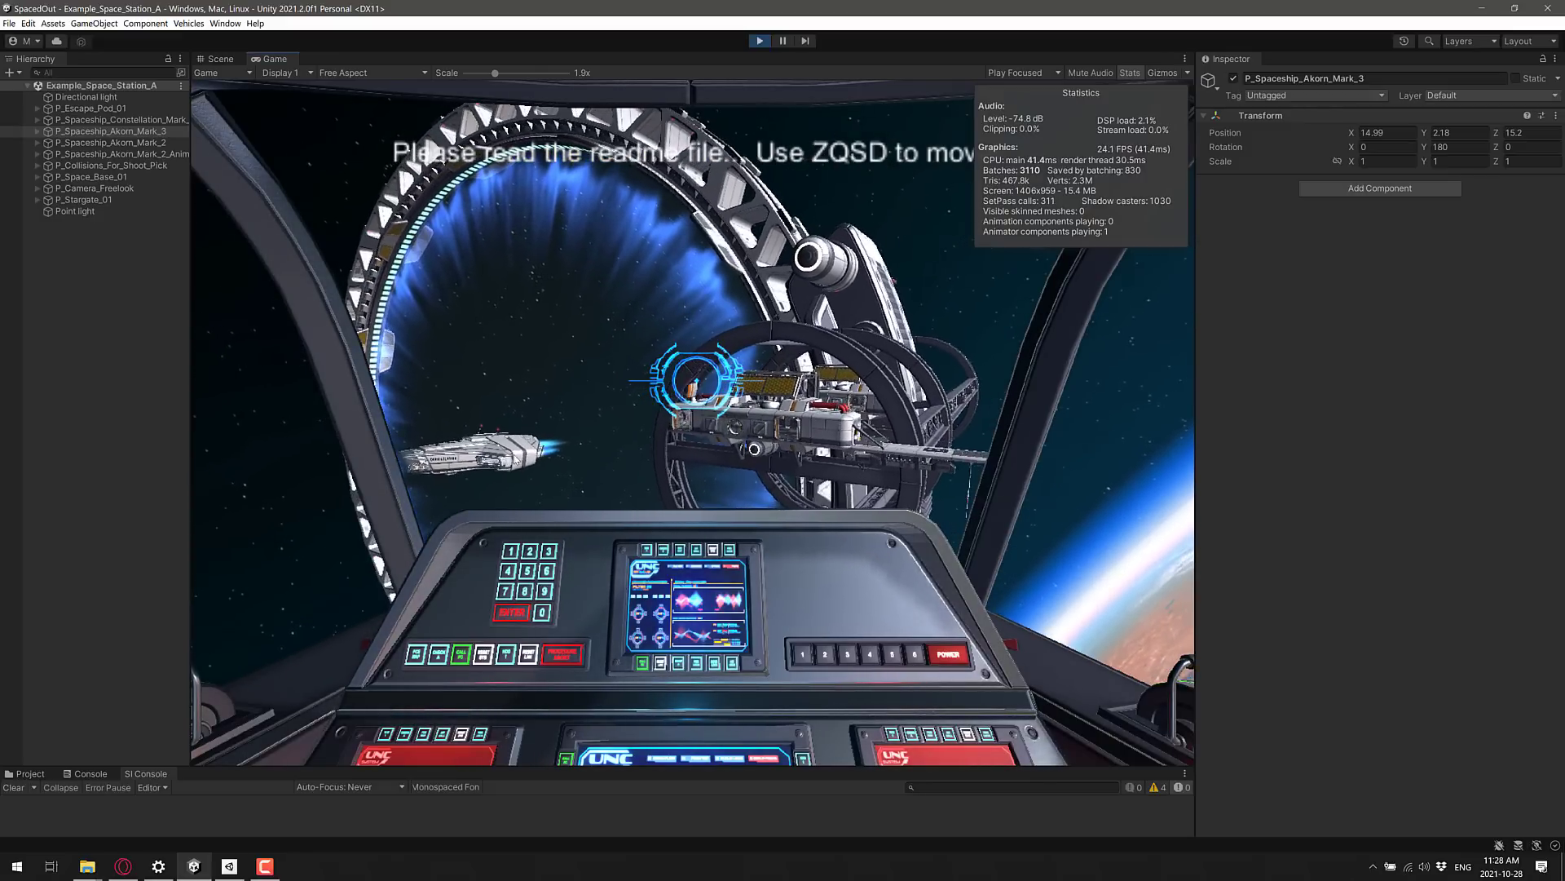
{"action": "left_click", "coordinate": [758, 42]}
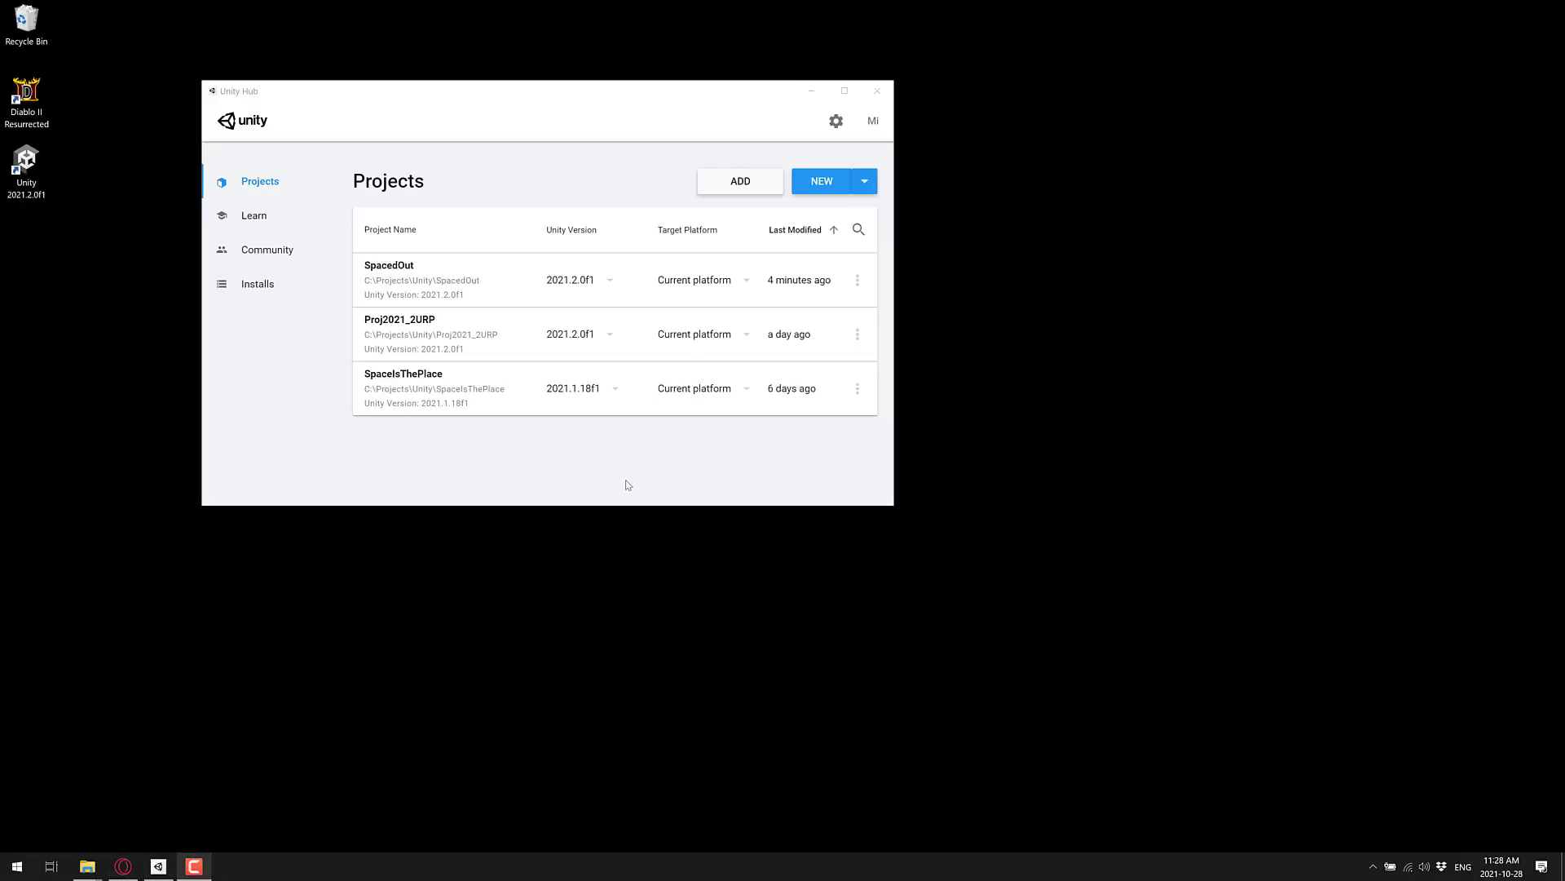
{"action": "left_click", "coordinate": [1373, 866]}
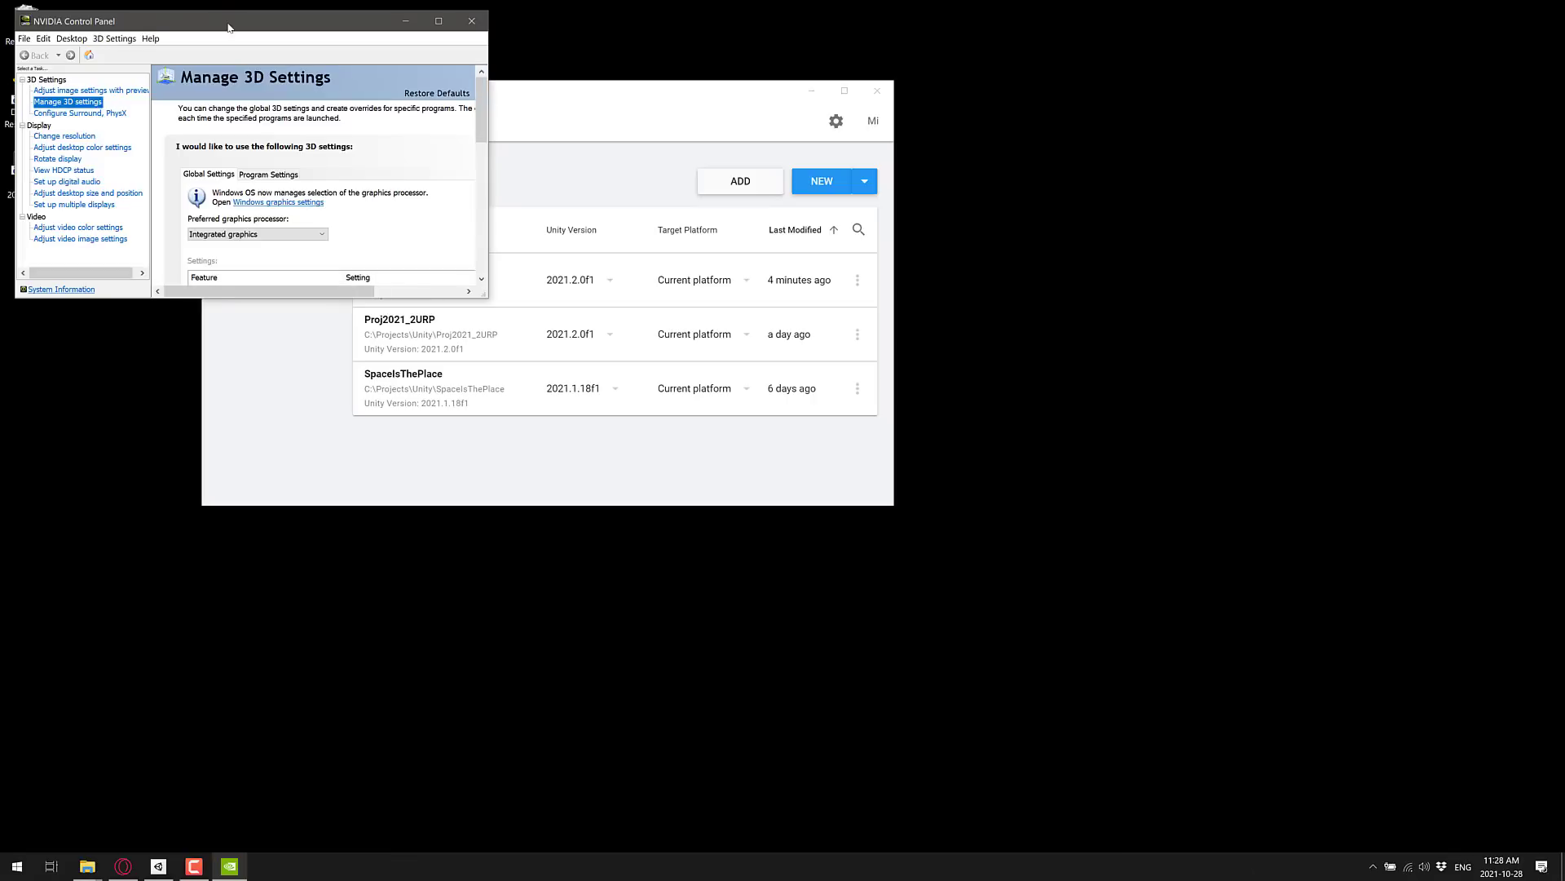
{"action": "left_click_drag", "start_coordinate": [228, 28], "coordinate": [1029, 215]}
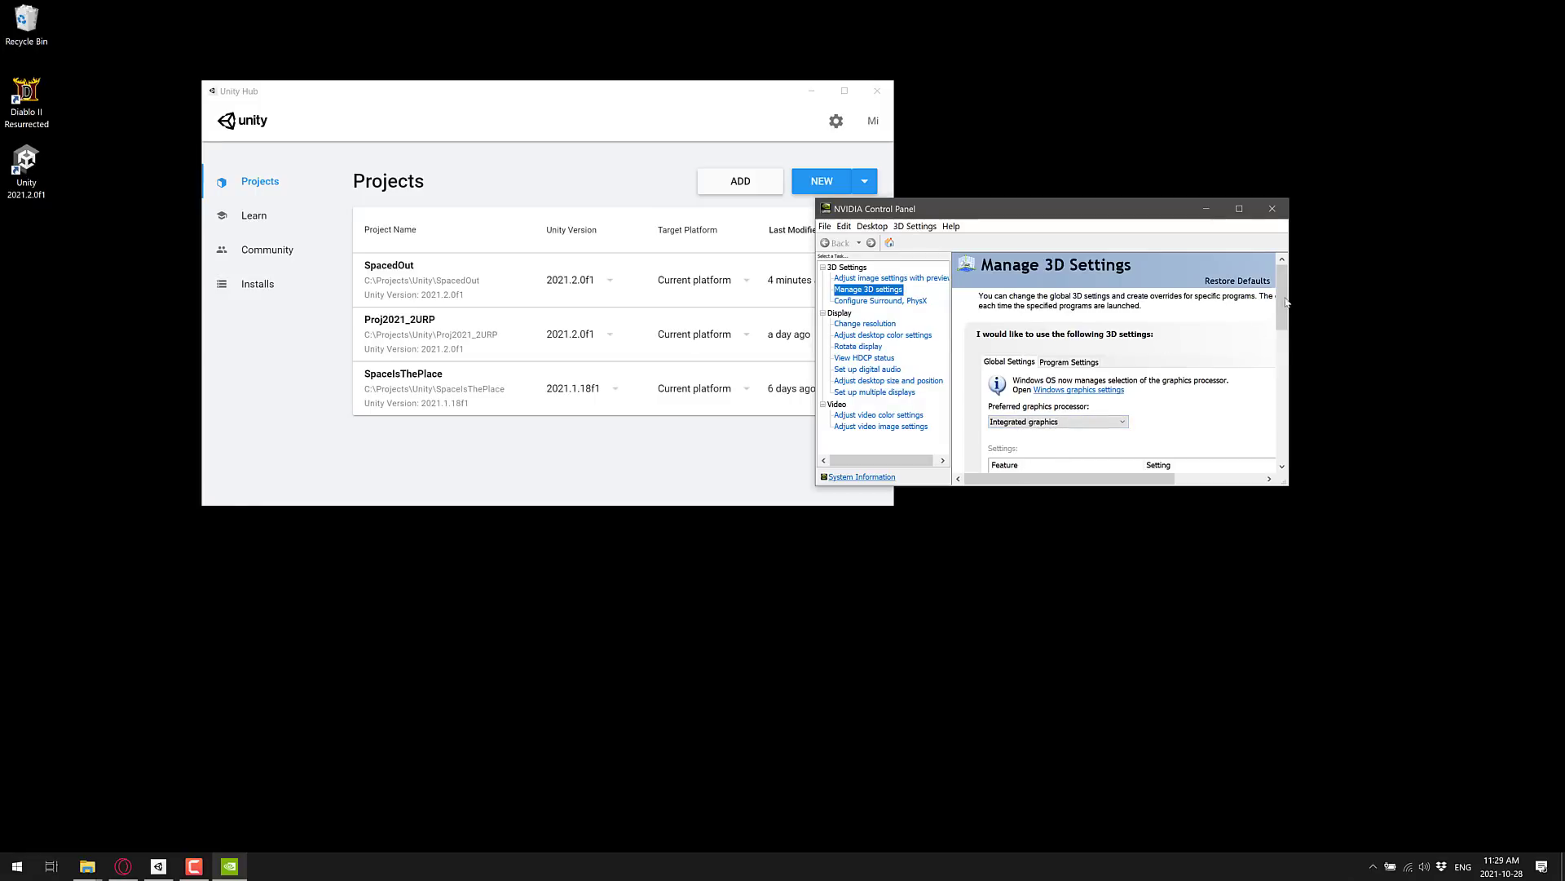
{"action": "left_click_drag", "start_coordinate": [1283, 289], "coordinate": [1294, 325]}
{"action": "scroll", "coordinate": [1295, 325], "scroll_direction": "up", "scroll_amount": 3}
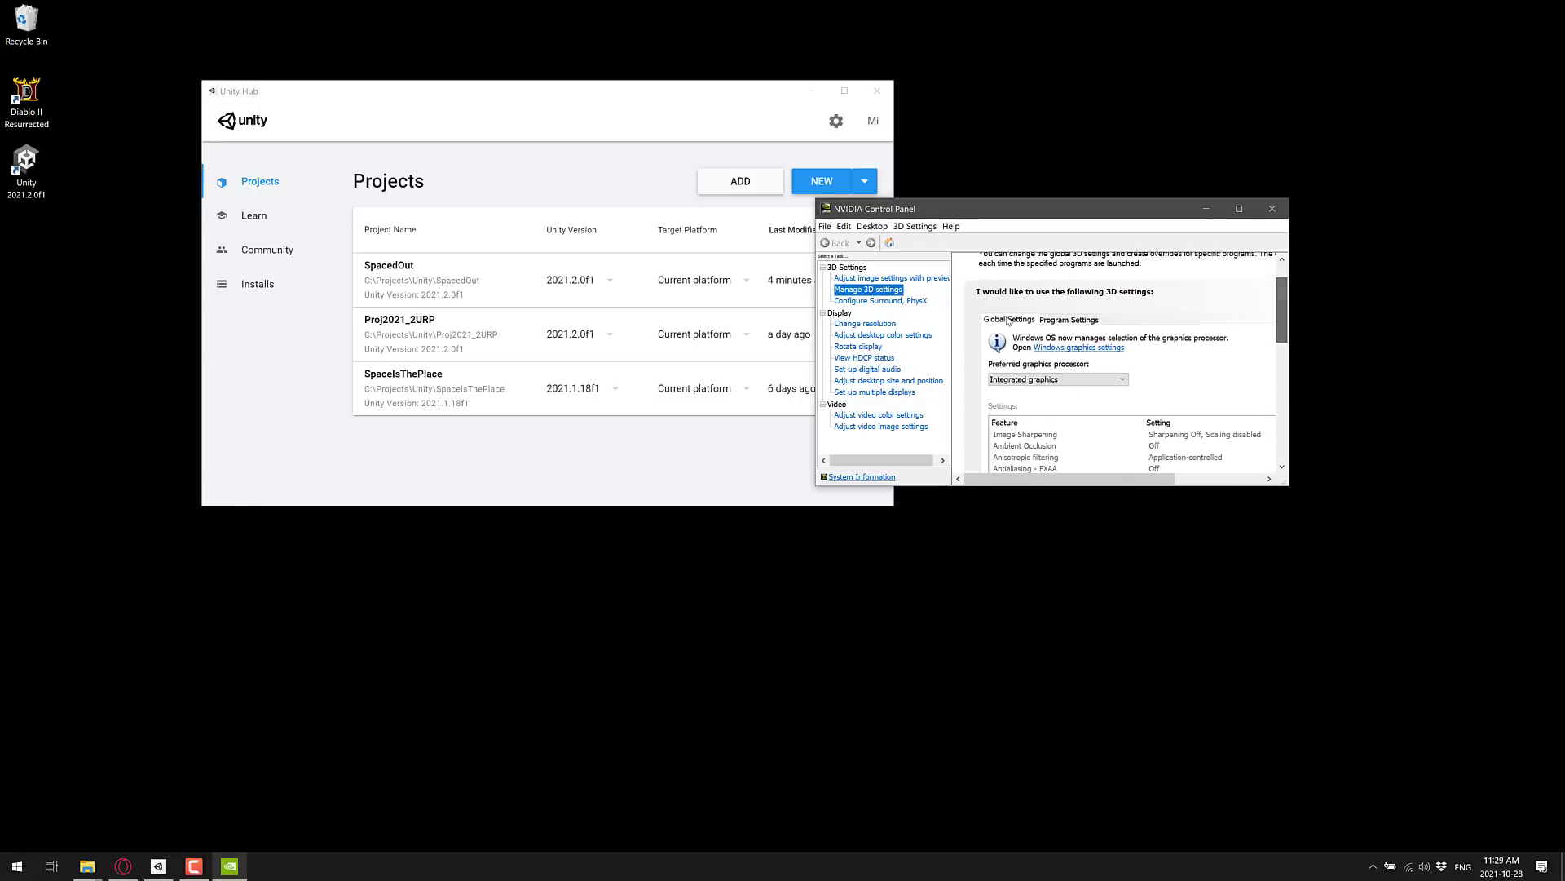
{"action": "left_click", "coordinate": [1048, 324]}
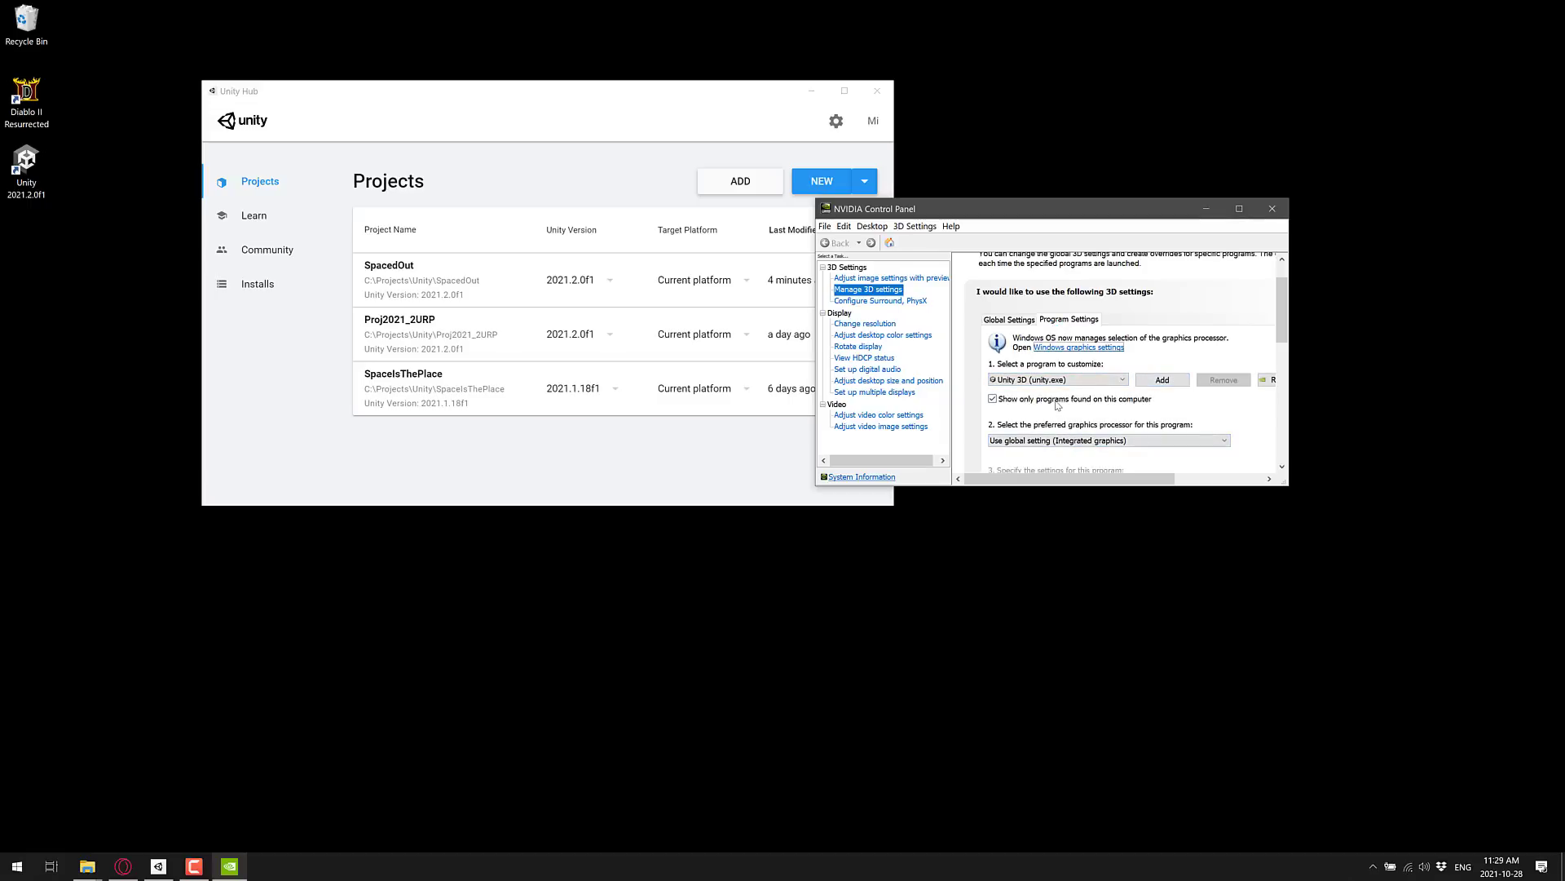
{"action": "left_click", "coordinate": [1270, 212]}
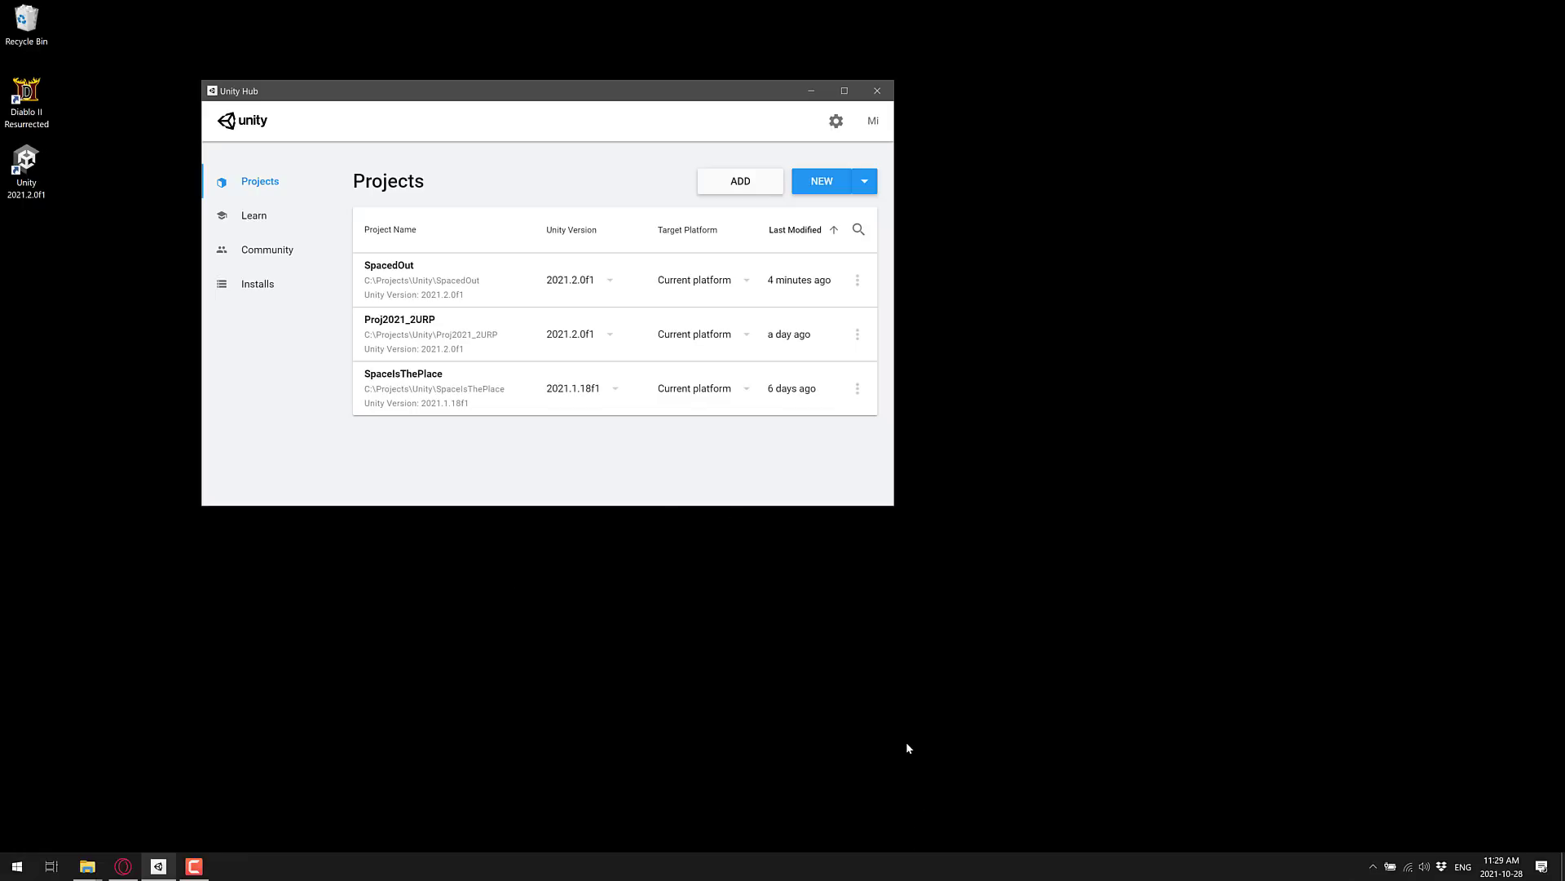
- Reach Graphics settings through the System display settings, then close the Settings window
{"action": "key", "text": "super+x"}
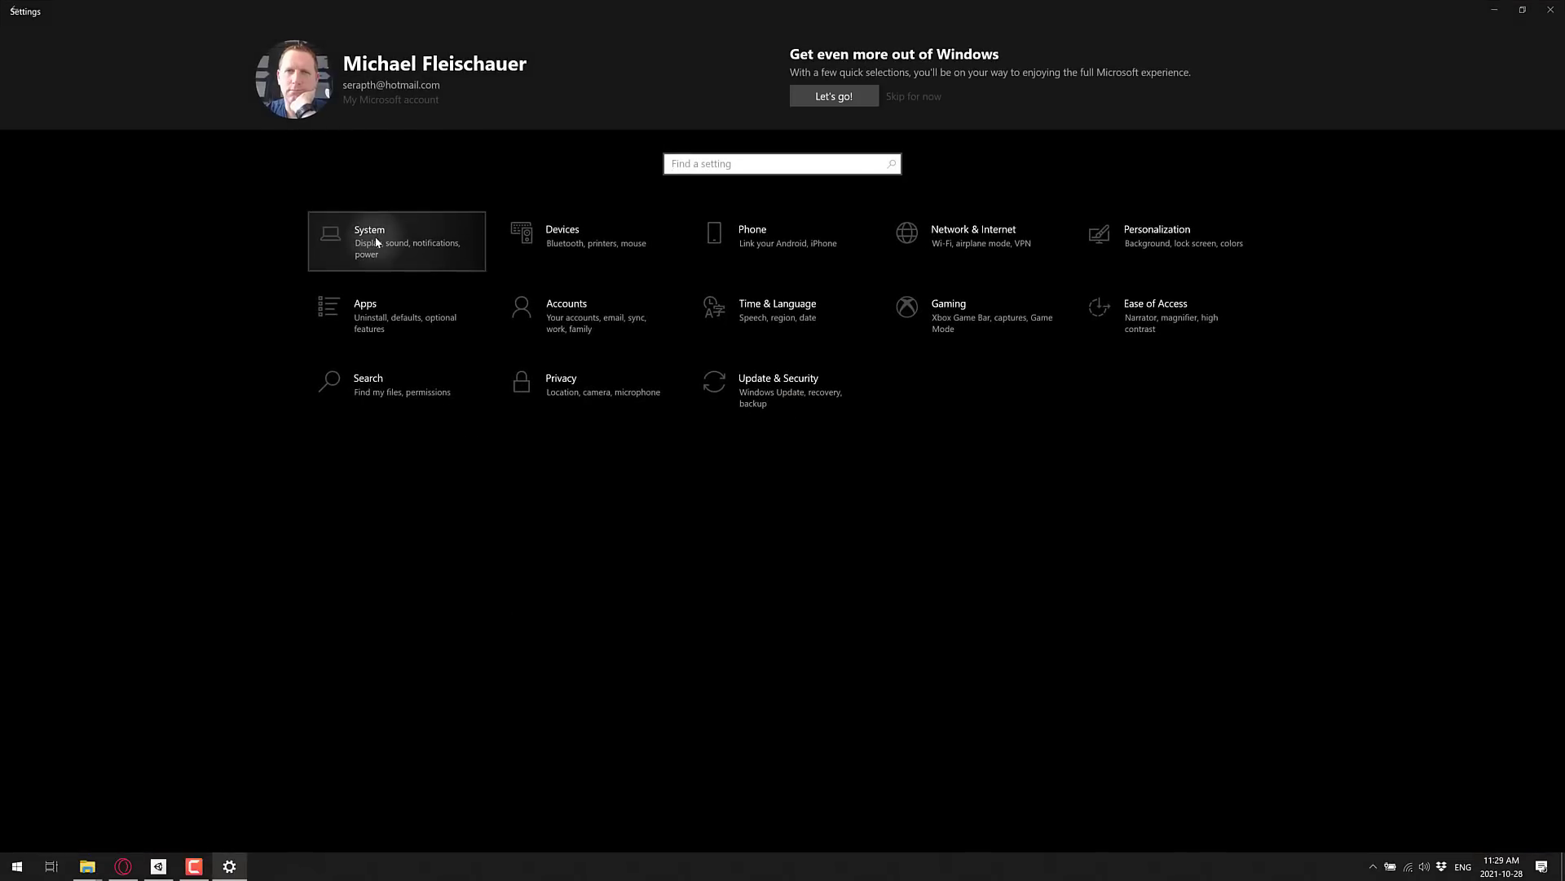
{"action": "left_click", "coordinate": [376, 241]}
{"action": "scroll", "coordinate": [436, 713], "scroll_direction": "down", "scroll_amount": 3}
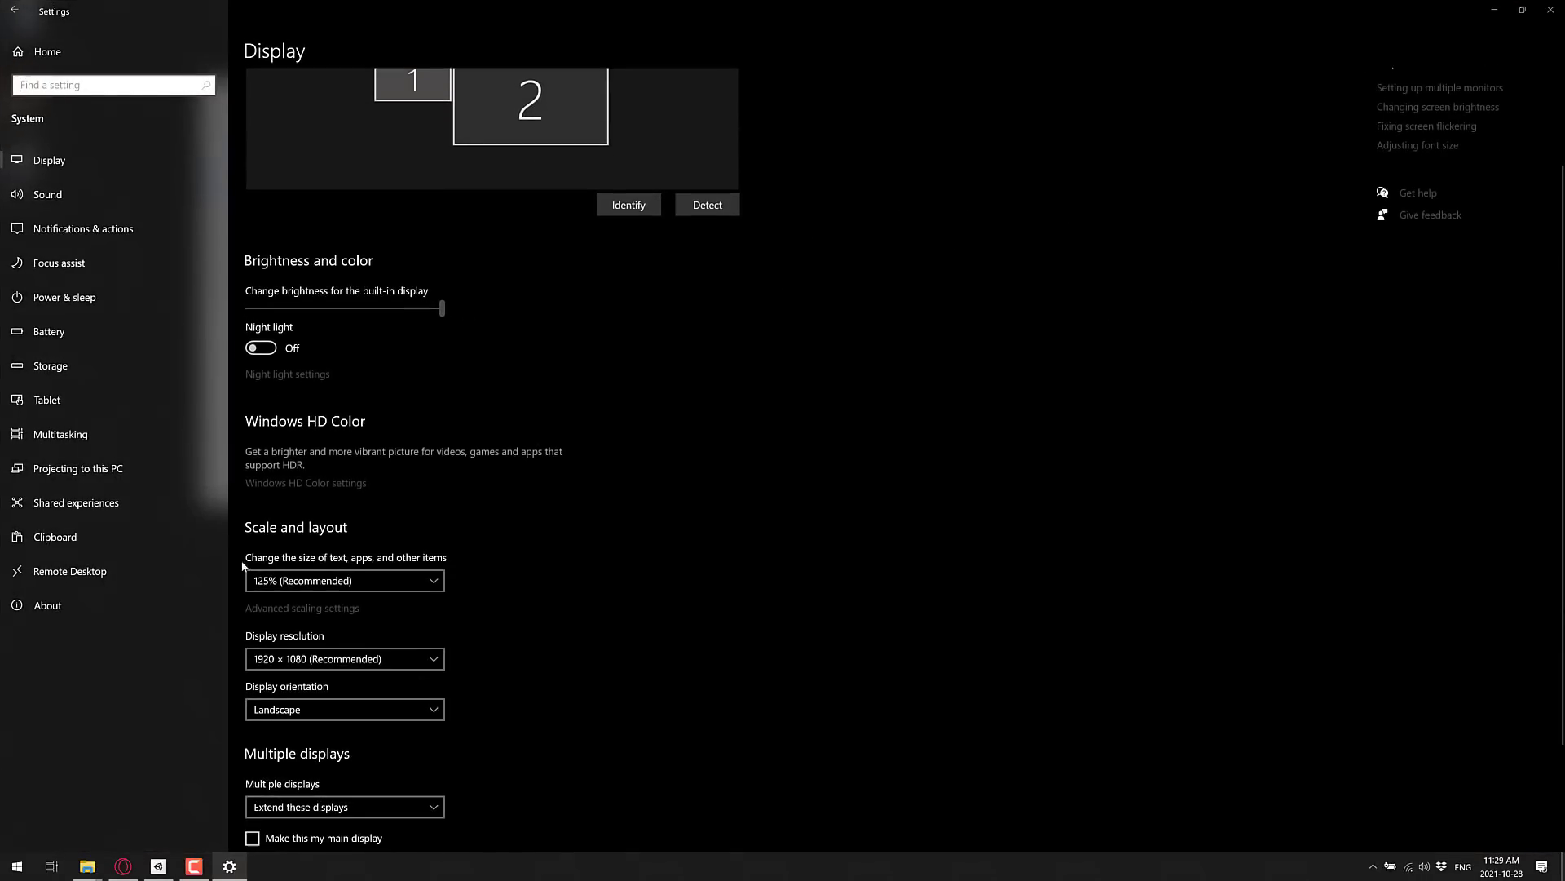
{"action": "scroll", "coordinate": [683, 605], "scroll_direction": "down", "scroll_amount": 3}
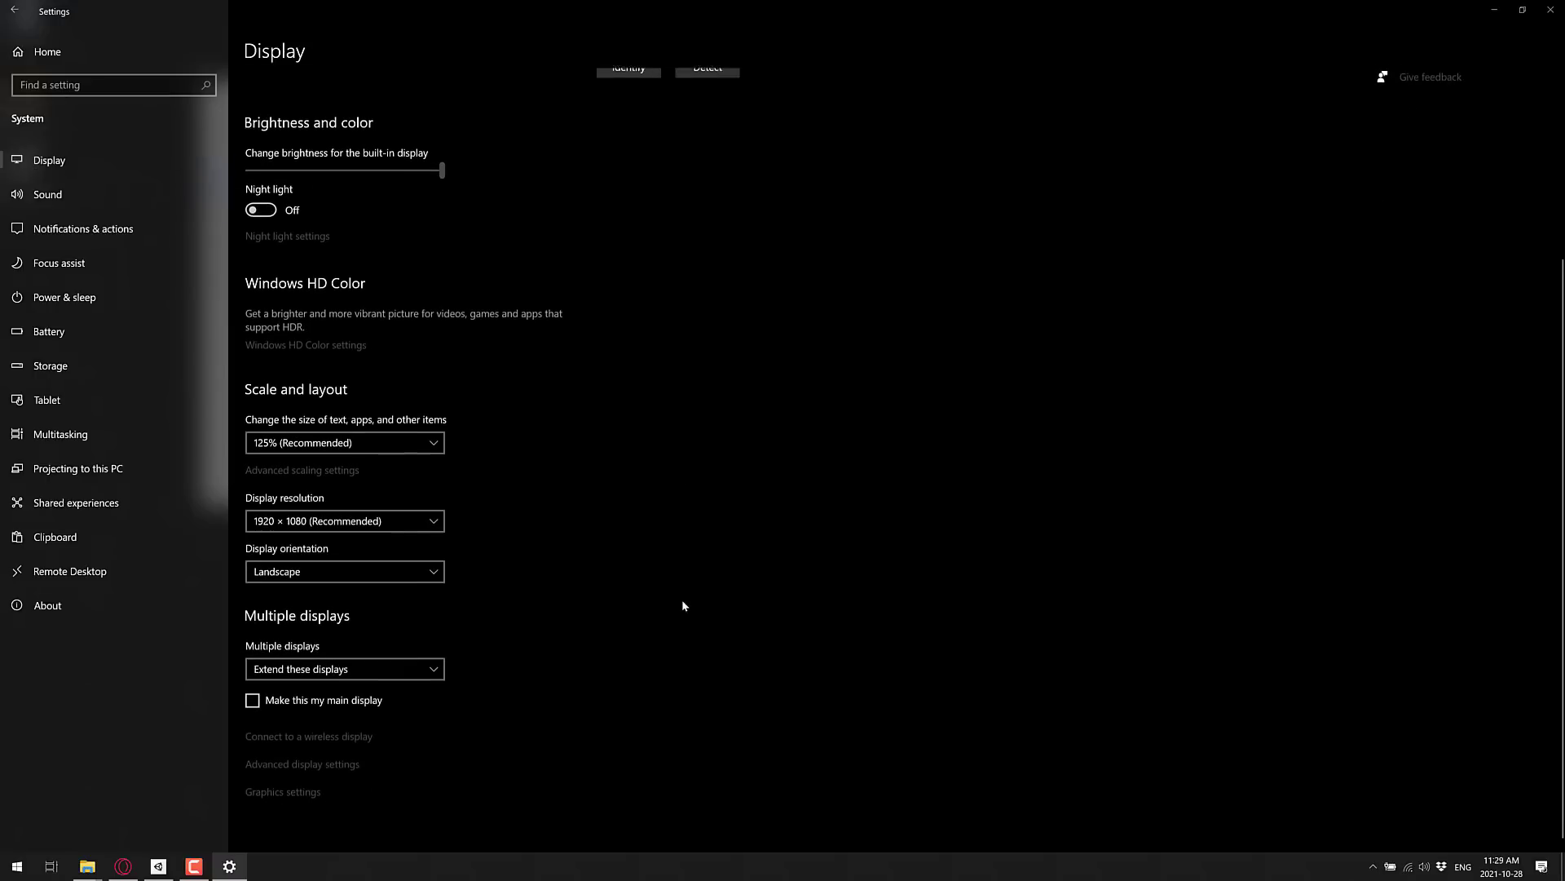
{"action": "left_click", "coordinate": [272, 787]}
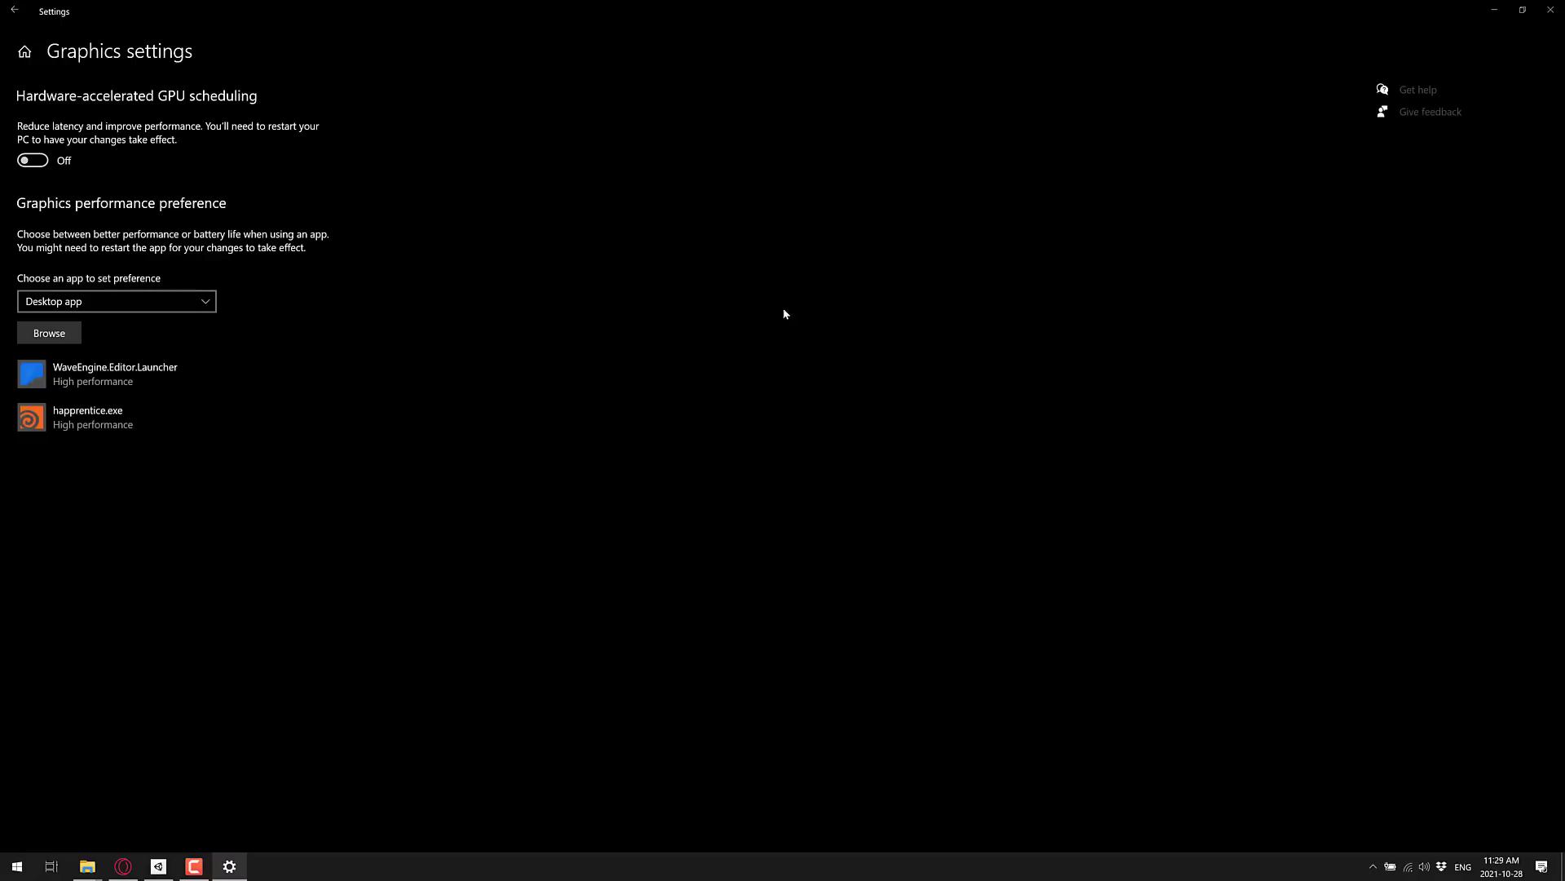
{"action": "left_click", "coordinate": [1549, 10]}
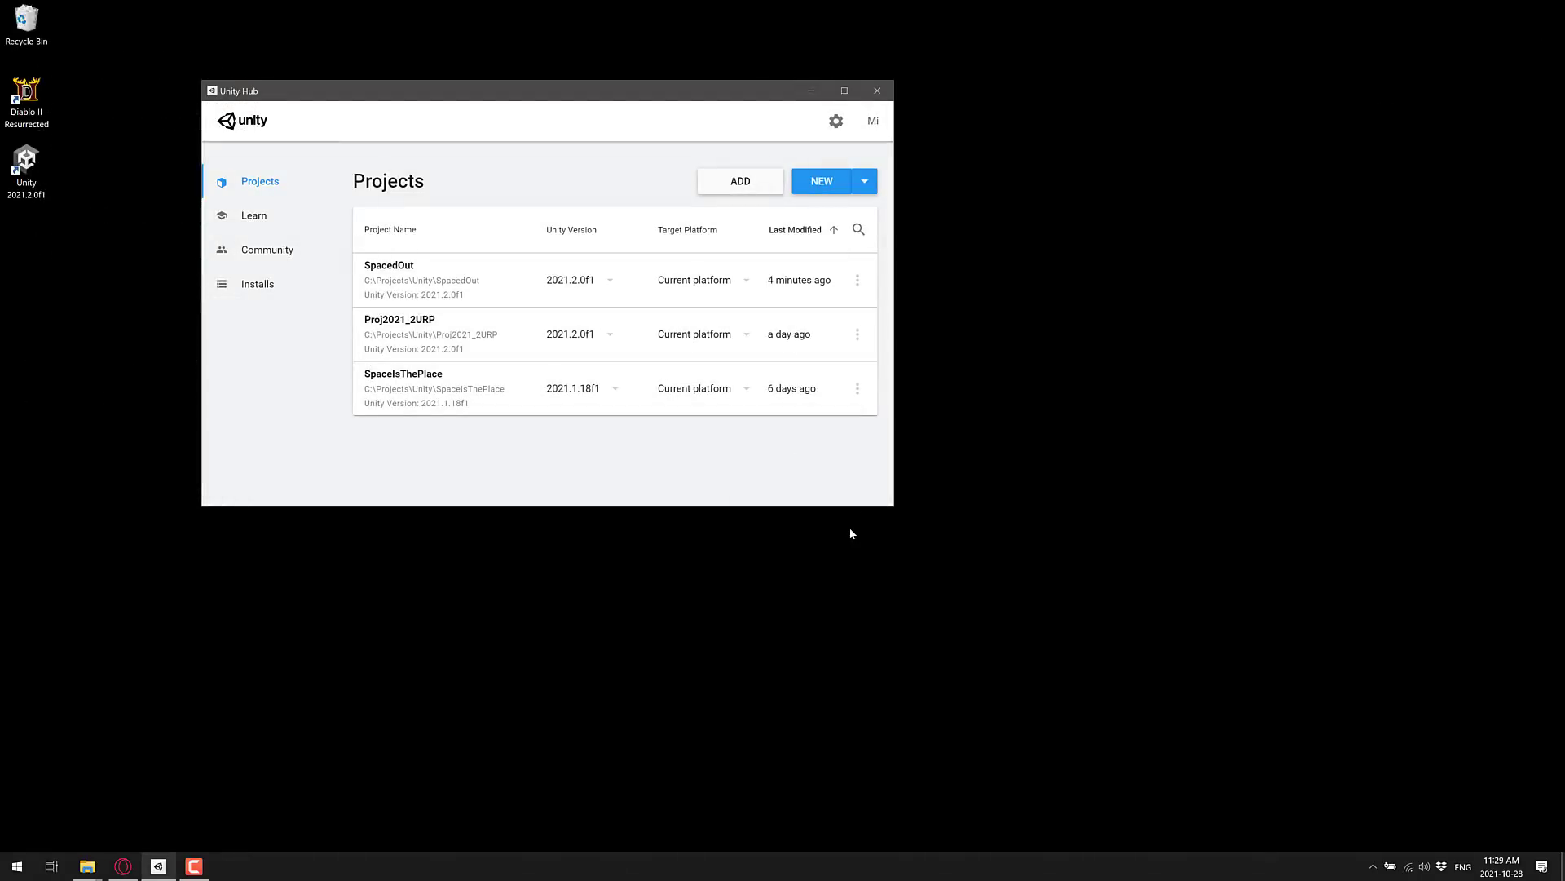
- Search 'gpu' from Start and Browse for a desktop app to add
{"action": "key", "text": "super"}
{"action": "type", "text": "gpu"}
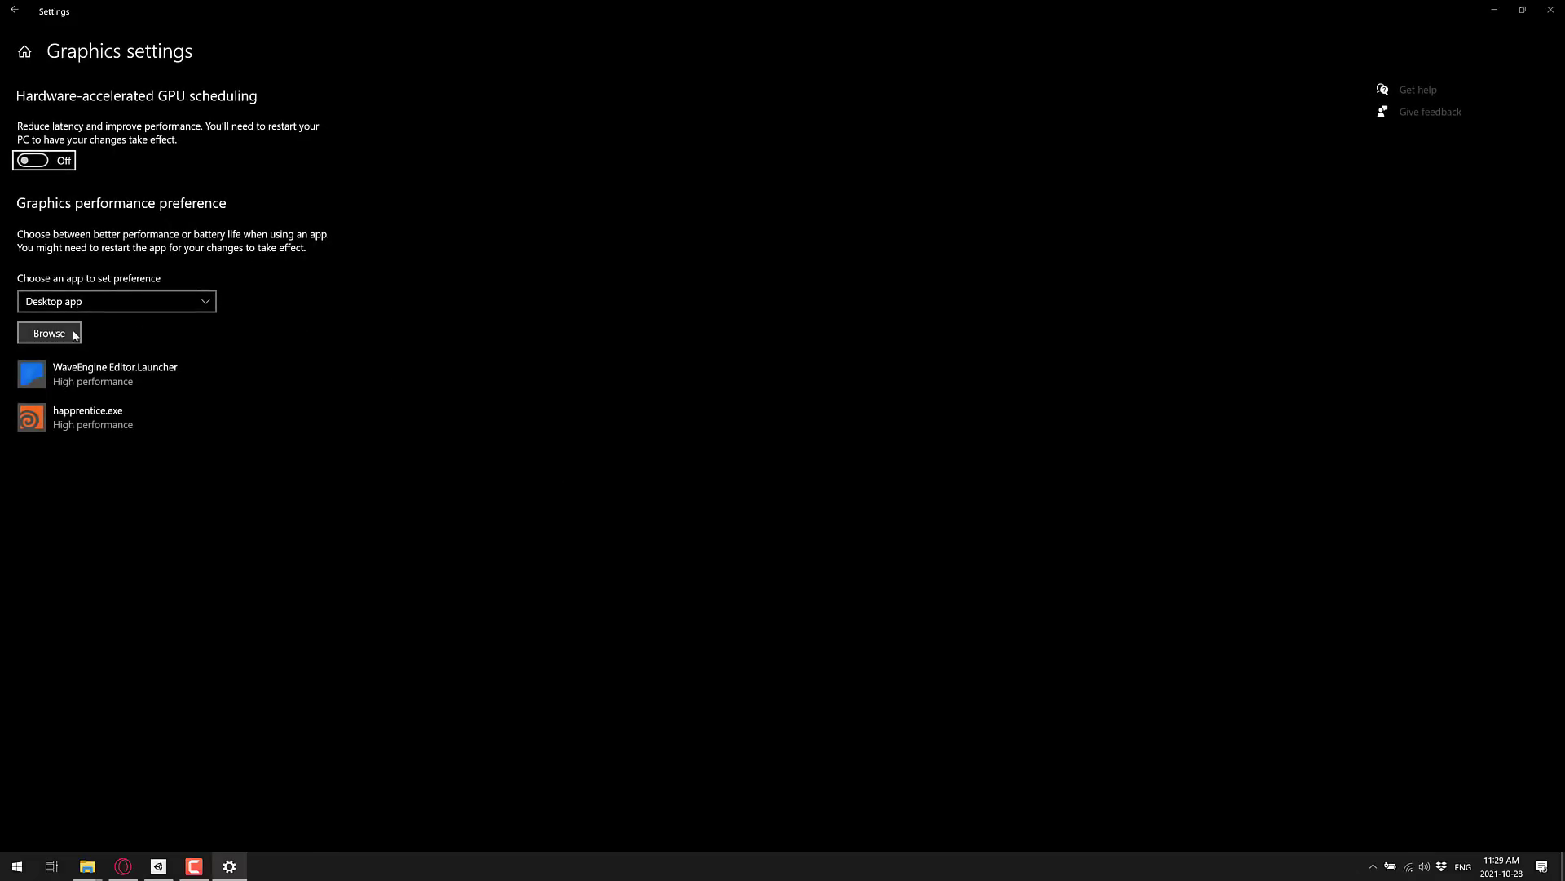
{"action": "left_click", "coordinate": [72, 337]}
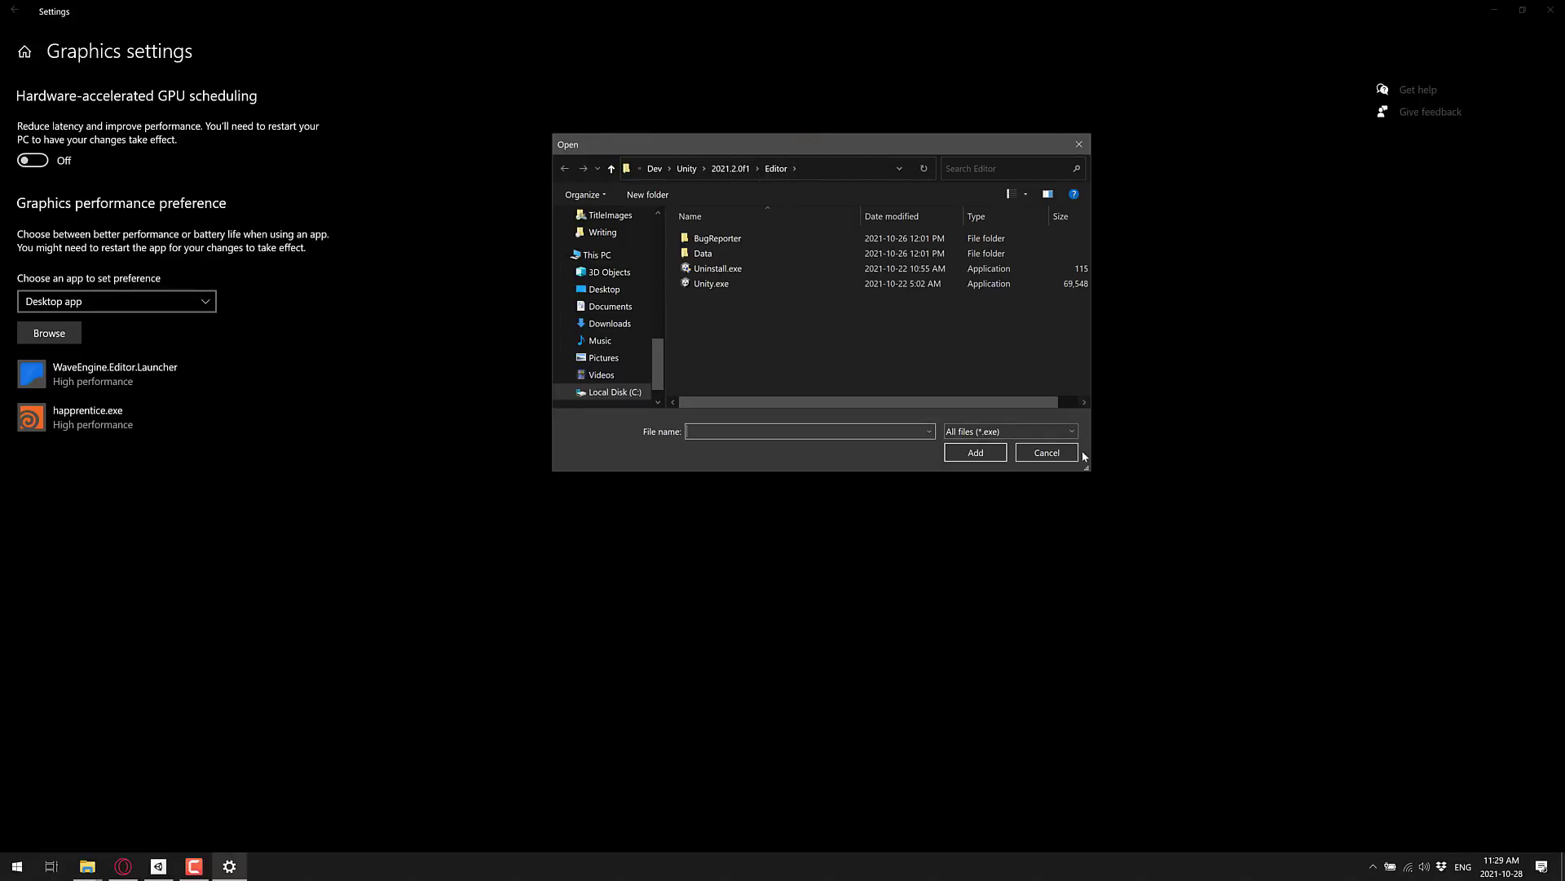
- Cancel the file picker and open the Unity 2021.2.0f1 Start Menu shortcut's file location
{"action": "left_click", "coordinate": [1047, 452]}
{"action": "key", "text": "super"}
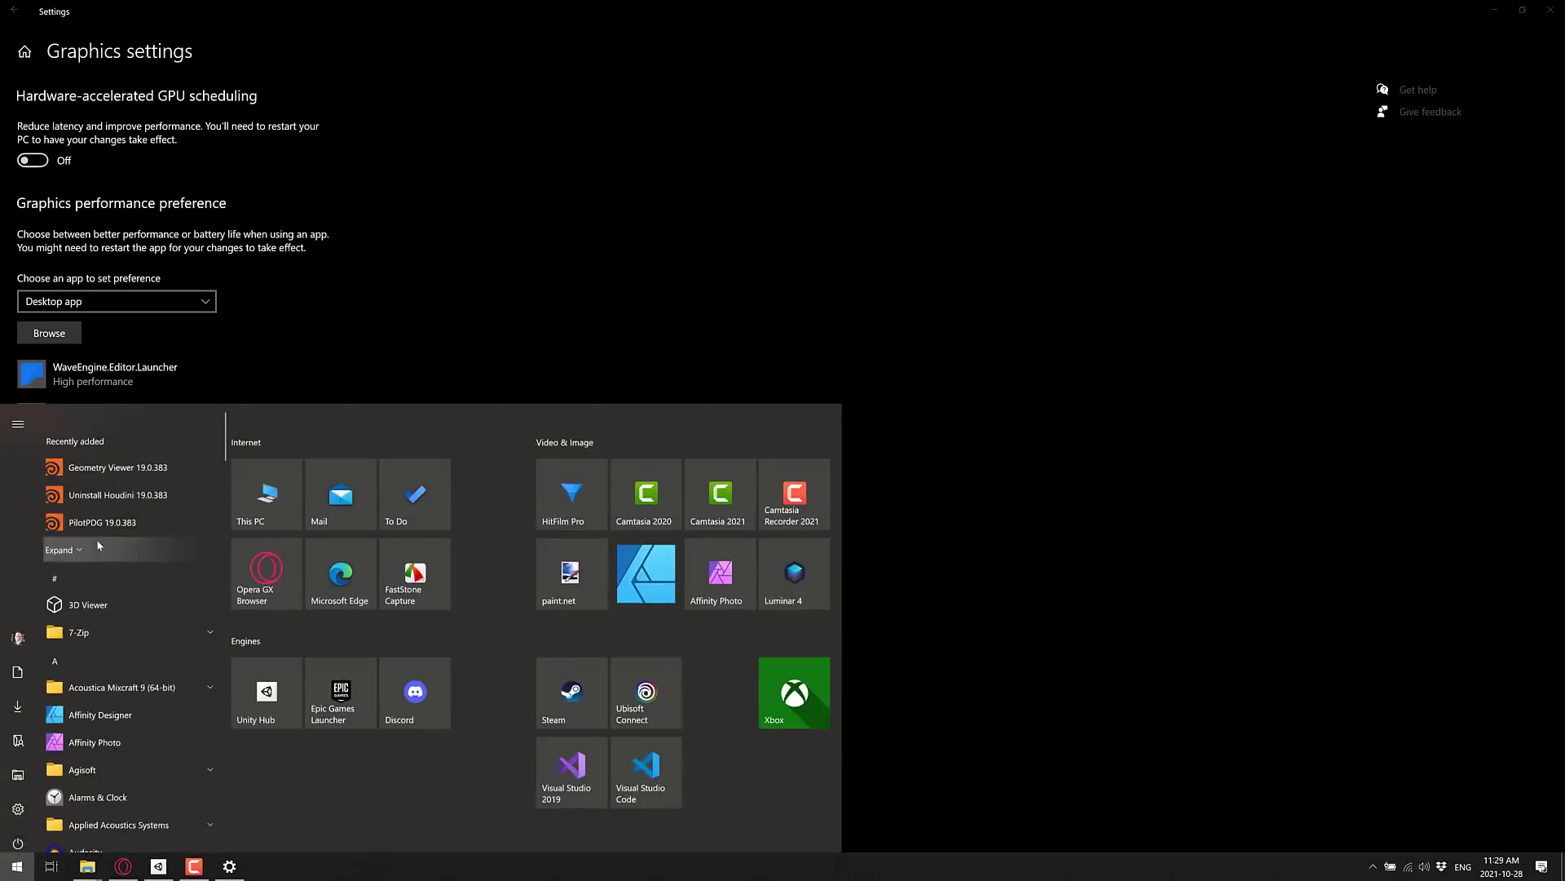
{"action": "scroll", "coordinate": [118, 690], "scroll_direction": "down", "scroll_amount": 10}
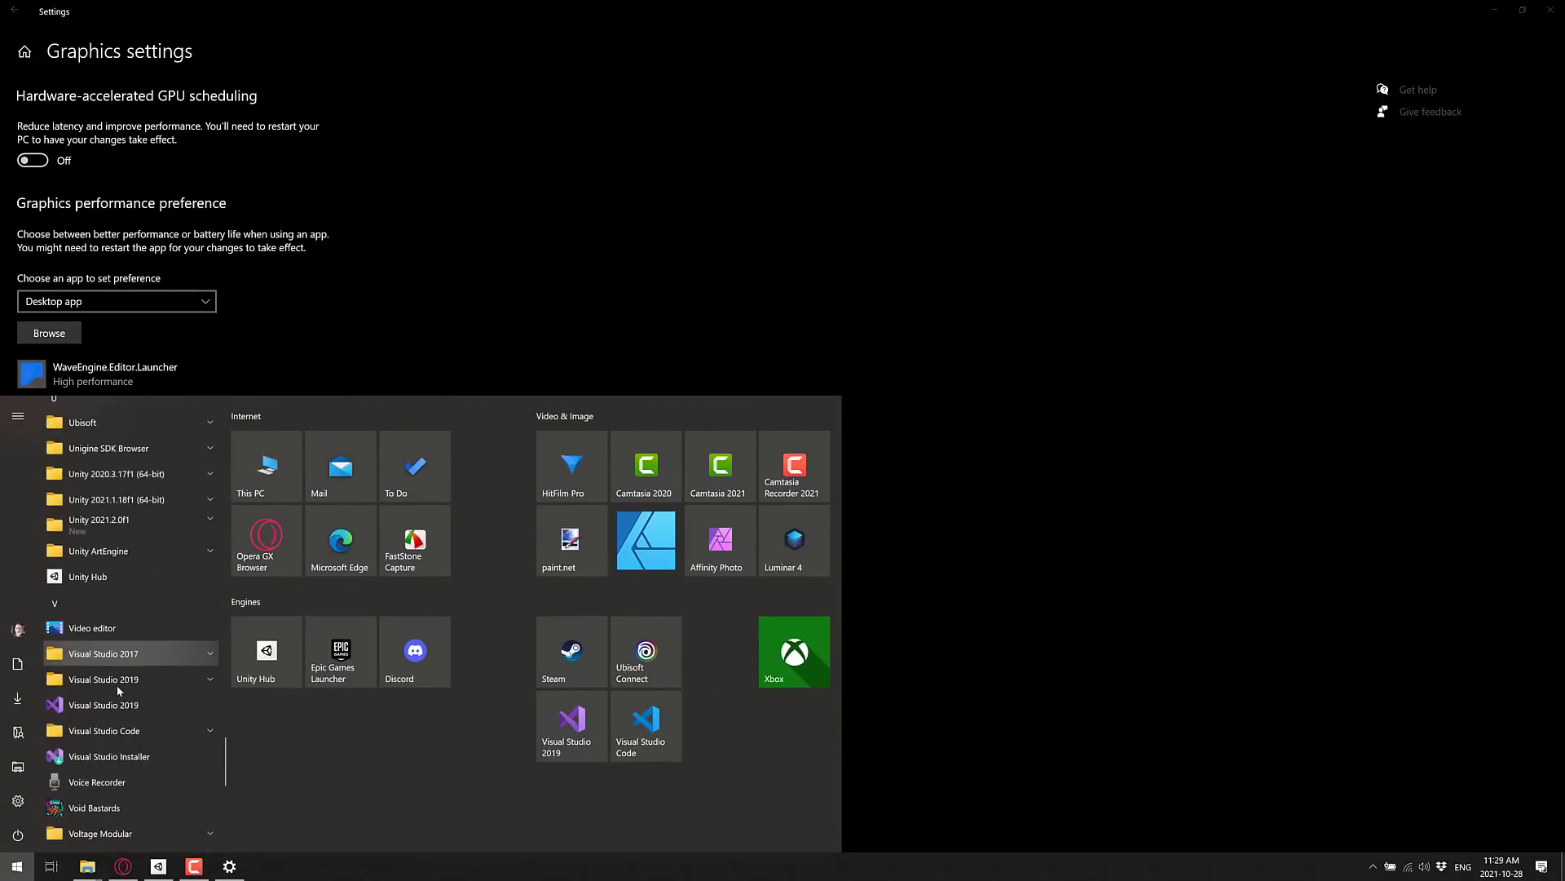
{"action": "left_click", "coordinate": [107, 523]}
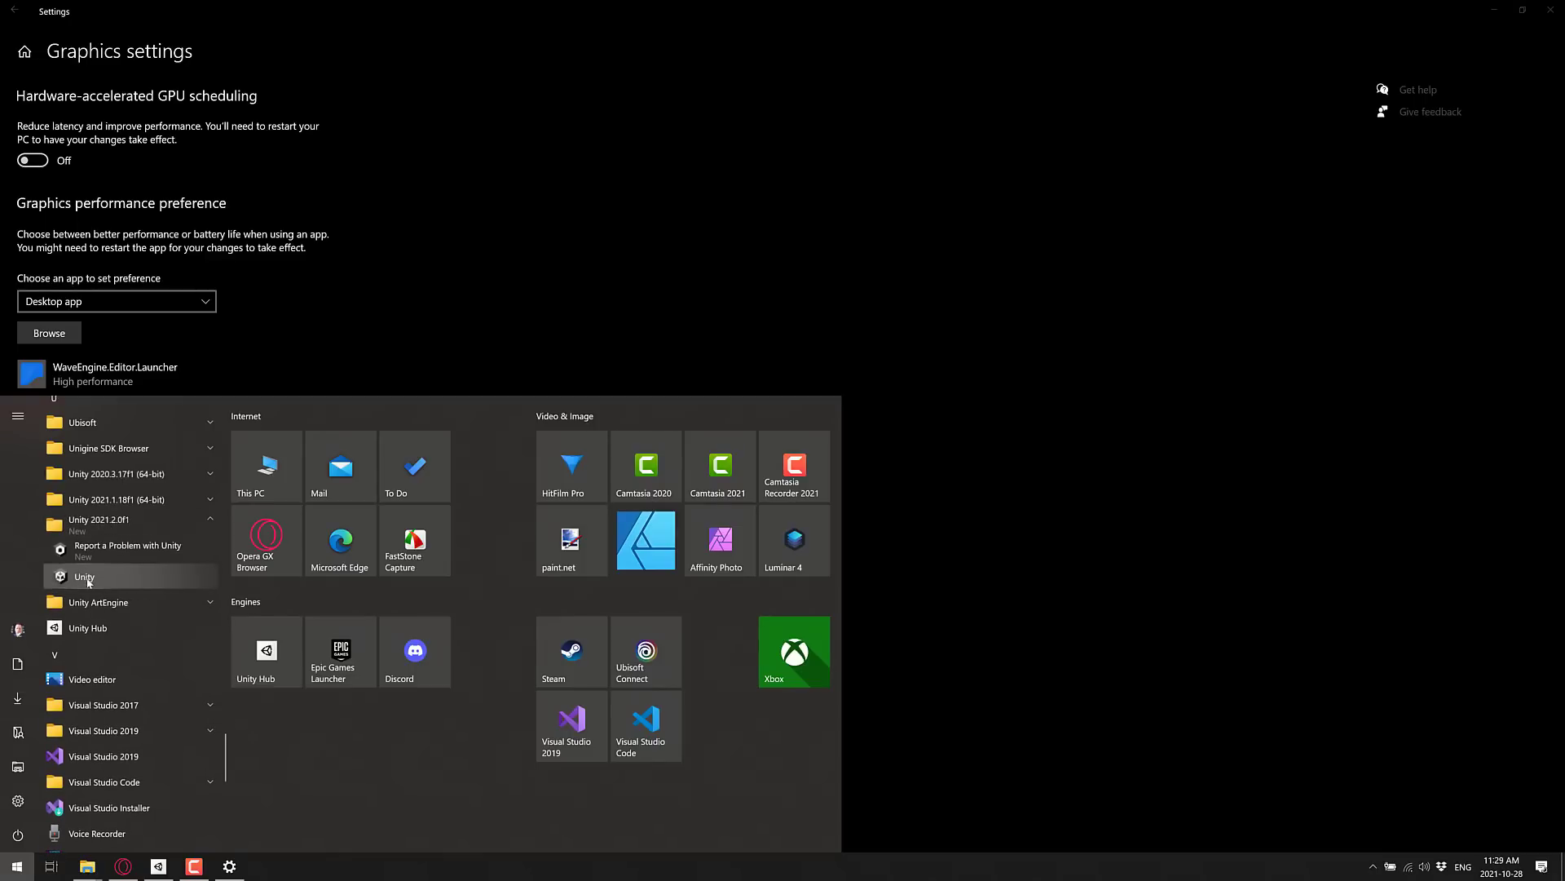
{"action": "right_click", "coordinate": [88, 581]}
{"action": "mouse_move", "coordinate": [145, 625]}
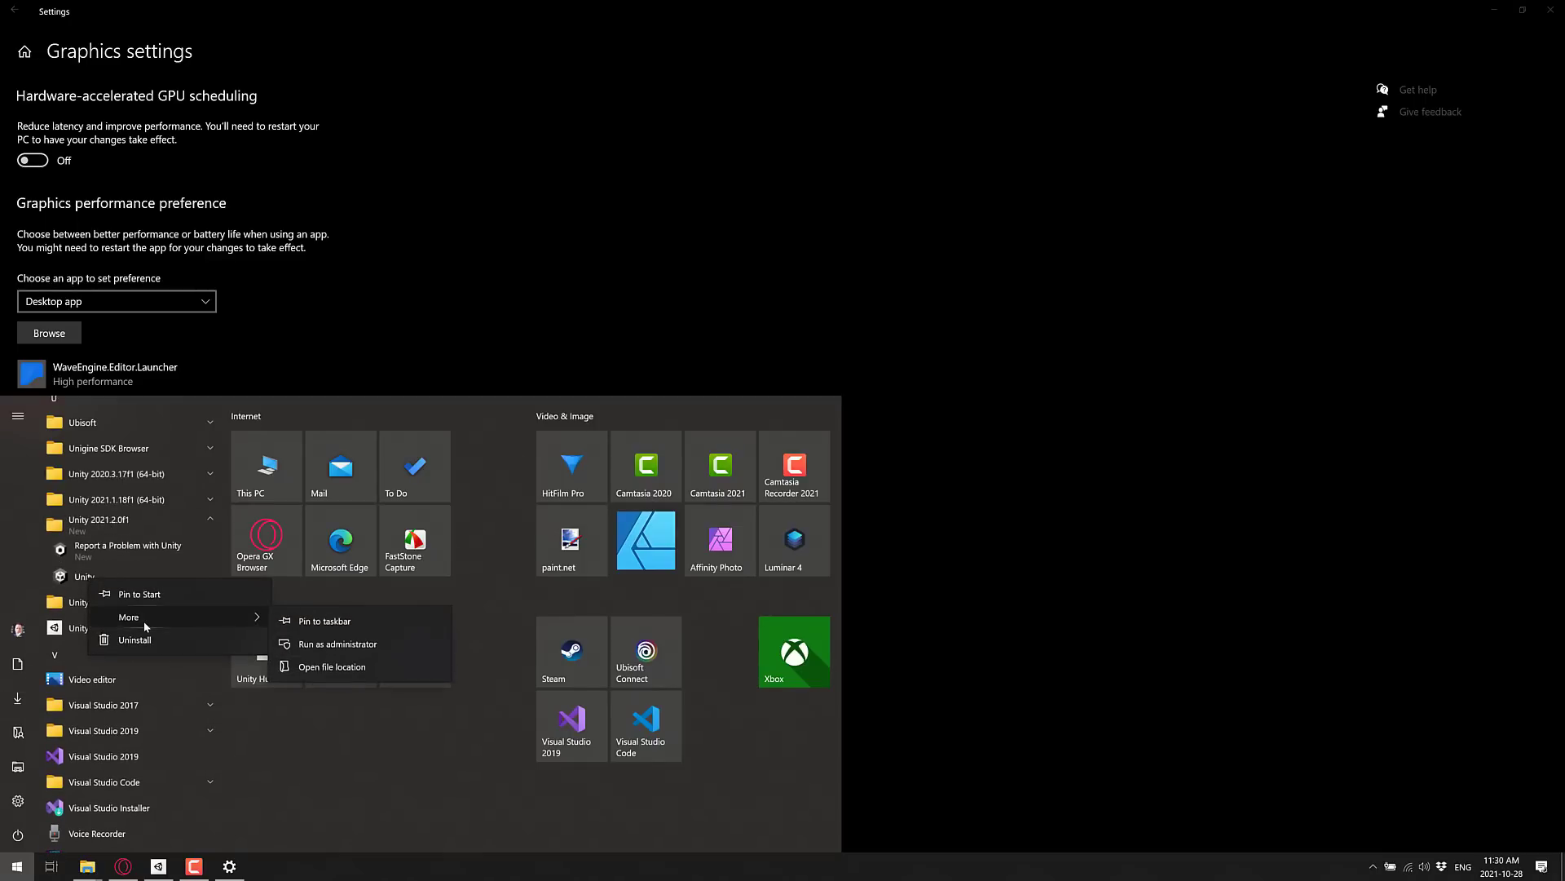
{"action": "left_click", "coordinate": [350, 666]}
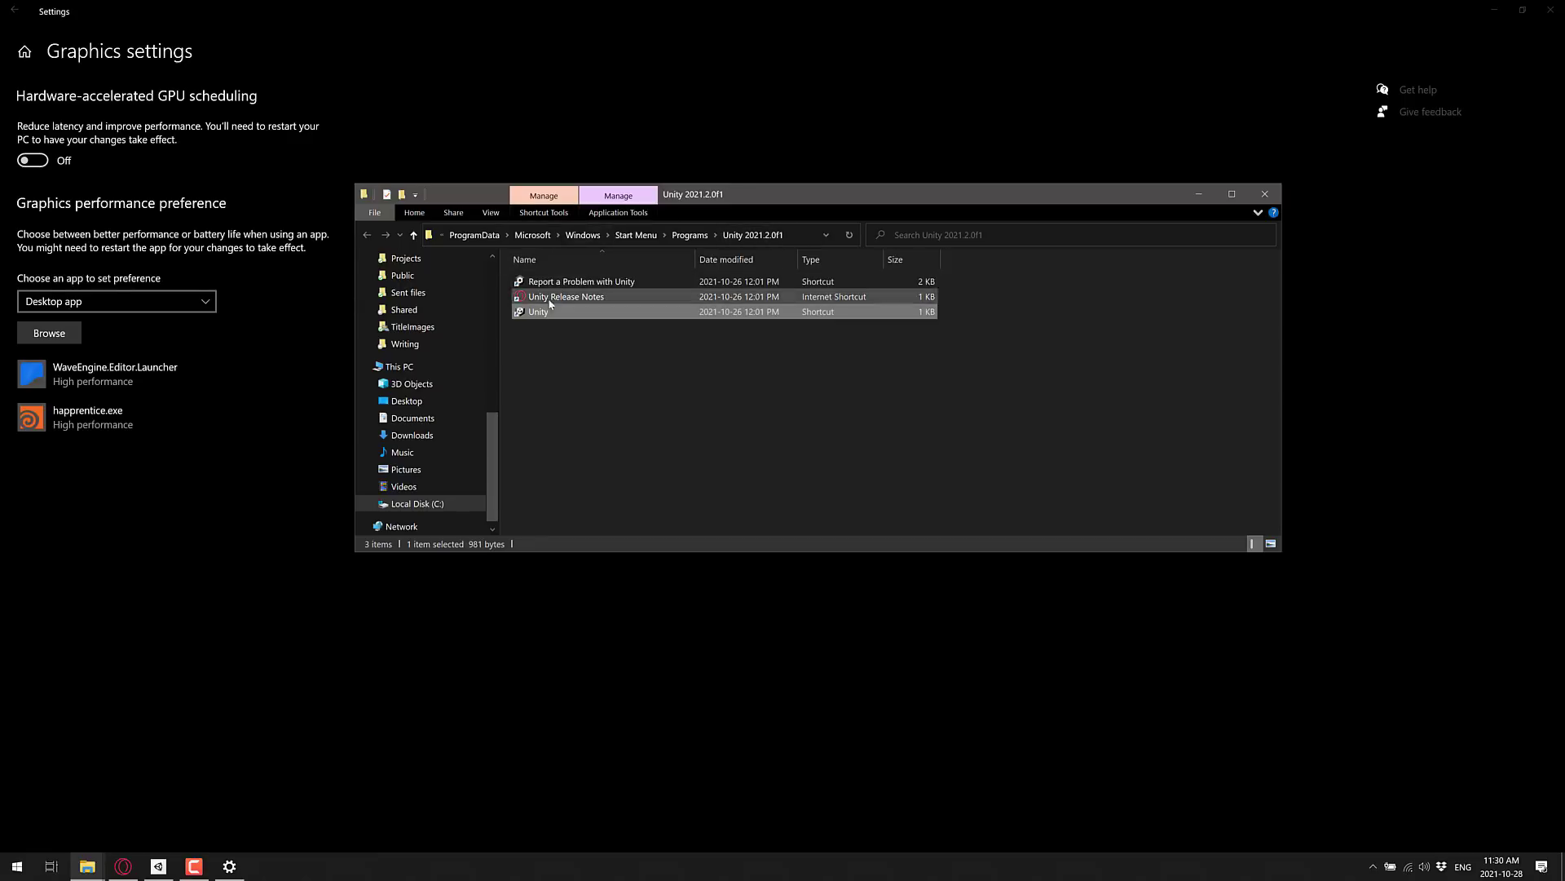
- Follow the Unity shortcut to C:\Dev\Unity\2021.2.0f1\Editor and copy its address-bar path
{"action": "mouse_move", "coordinate": [519, 317]}
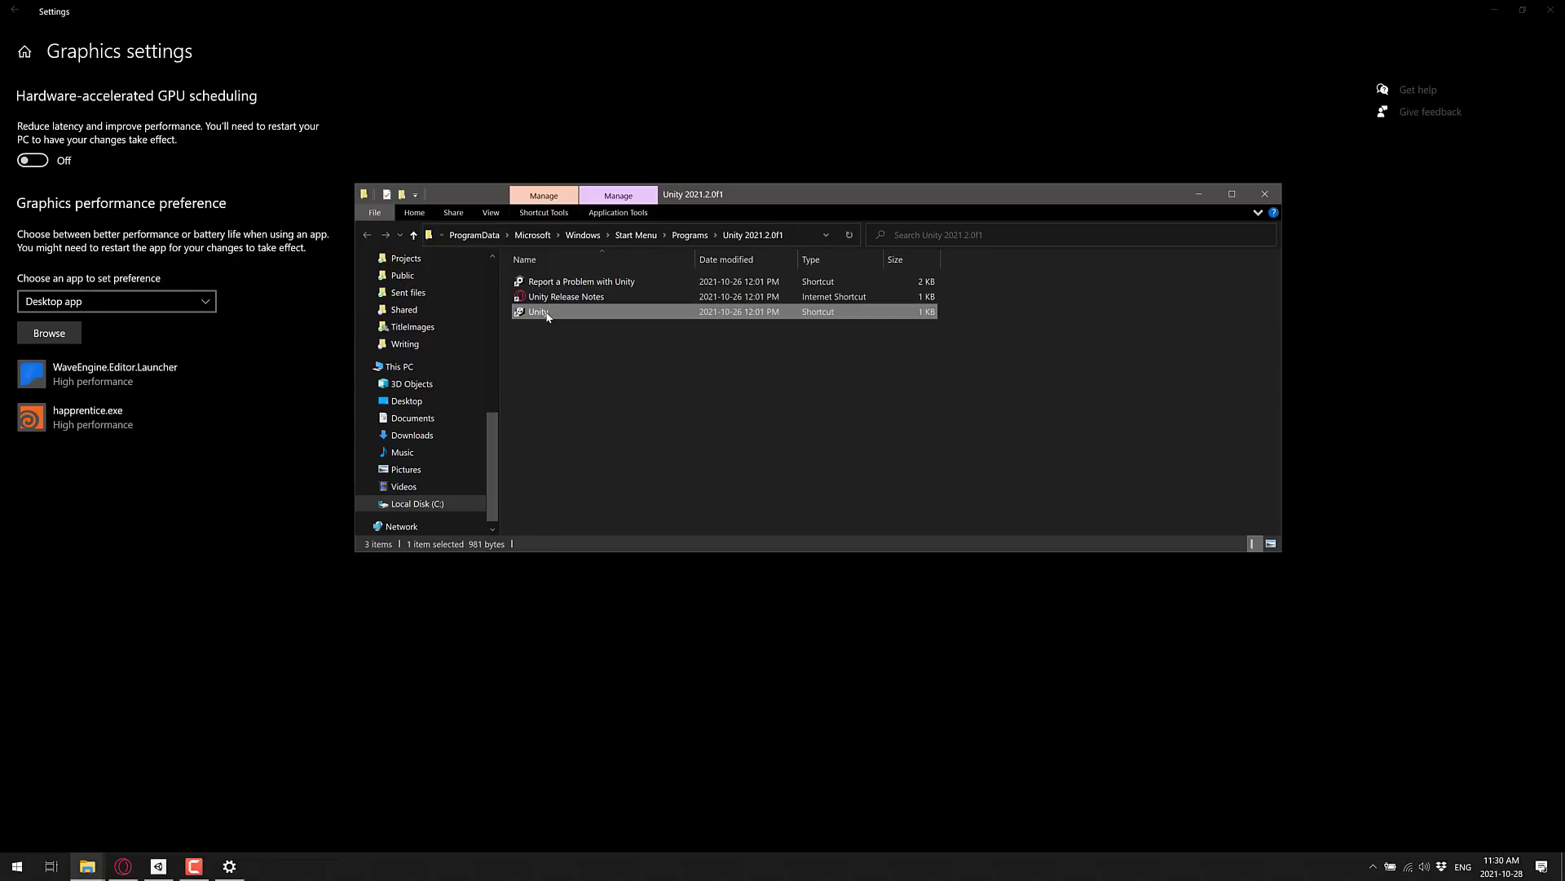
{"action": "right_click", "coordinate": [547, 316]}
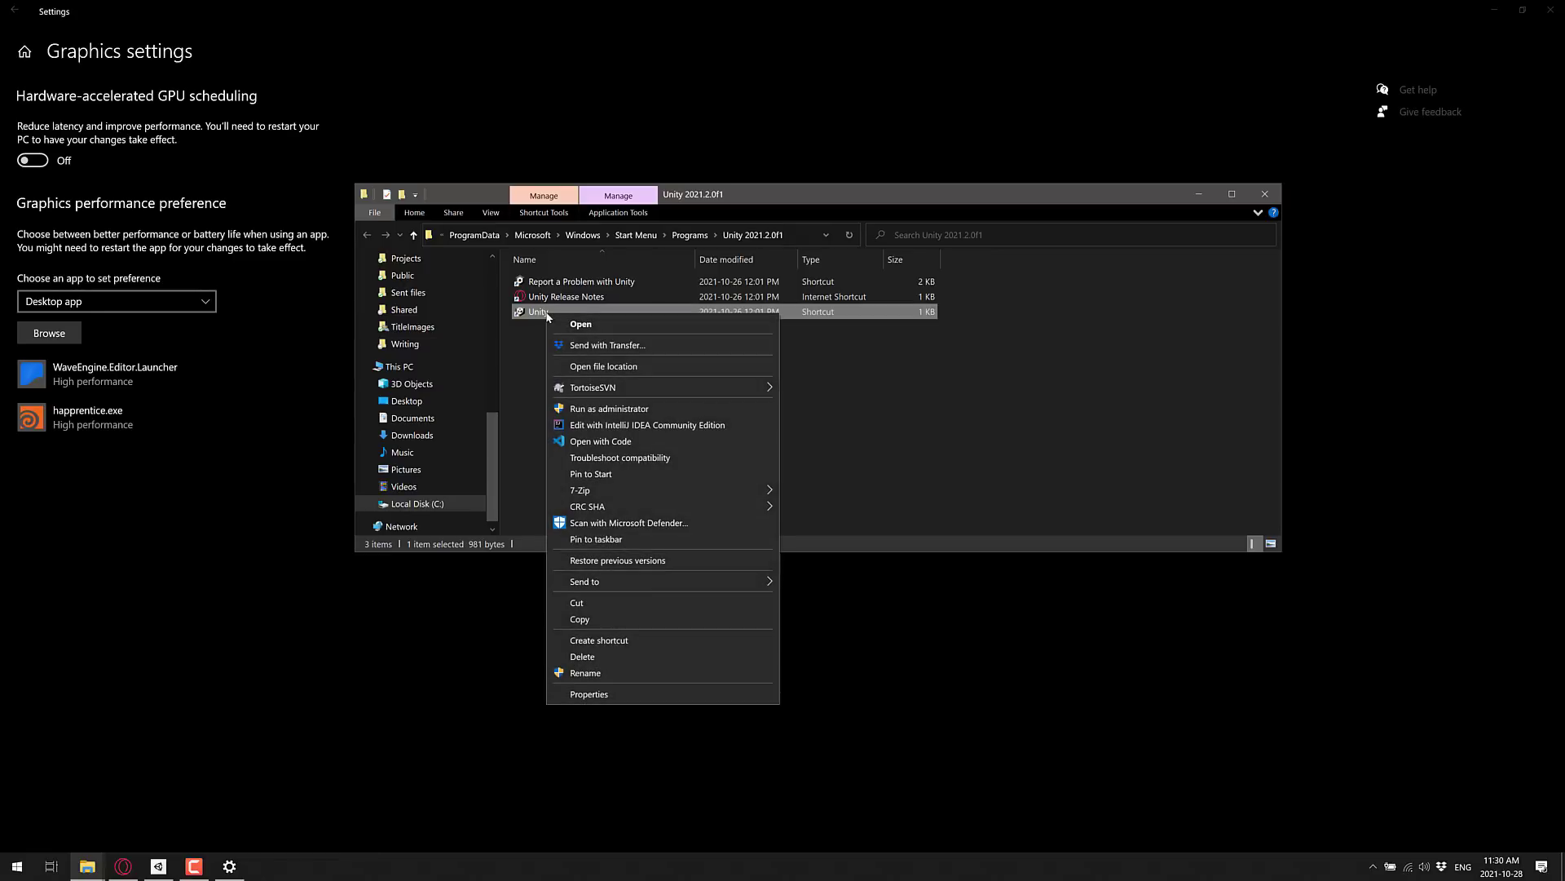
{"action": "left_click", "coordinate": [623, 366]}
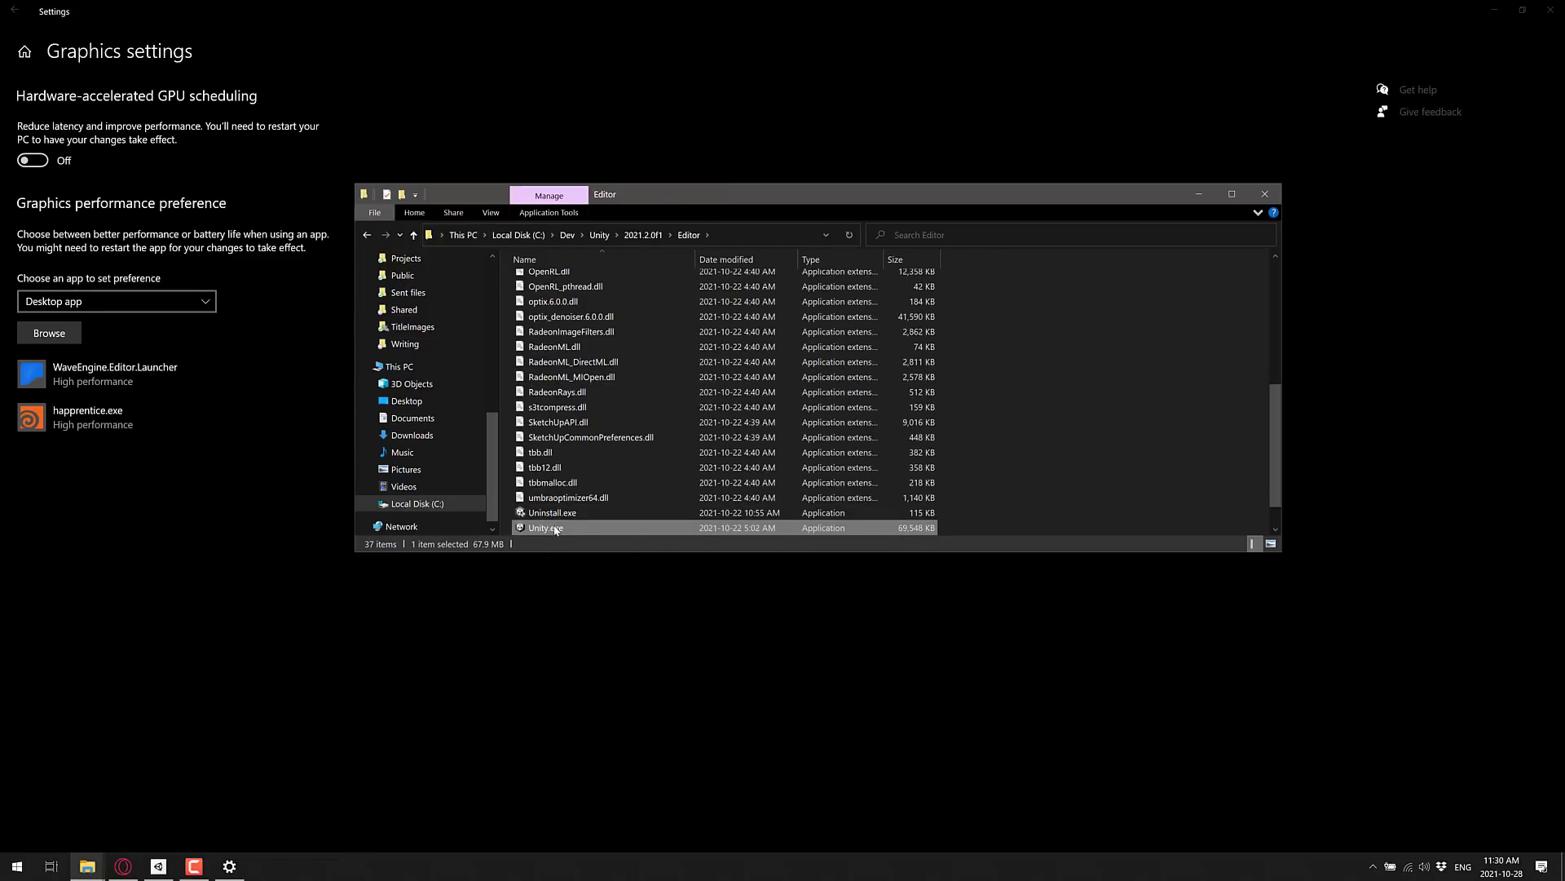
{"action": "left_click", "coordinate": [725, 234]}
{"action": "key", "text": "ctrl+c"}
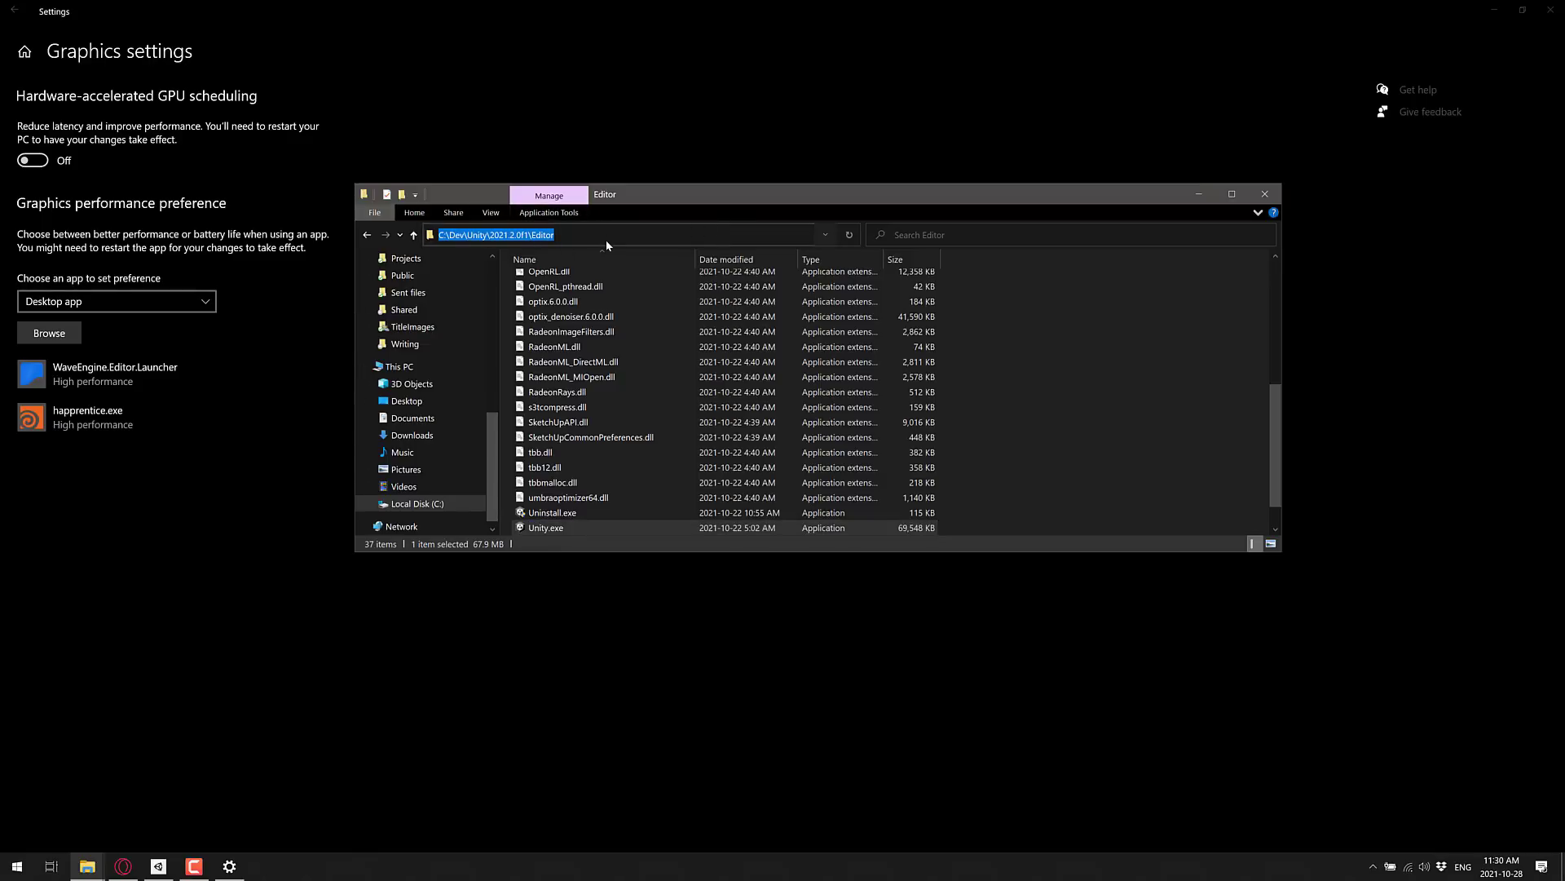
- Add Unity.exe to the graphics preference list using the pasted Editor folder path
{"action": "left_click", "coordinate": [229, 331]}
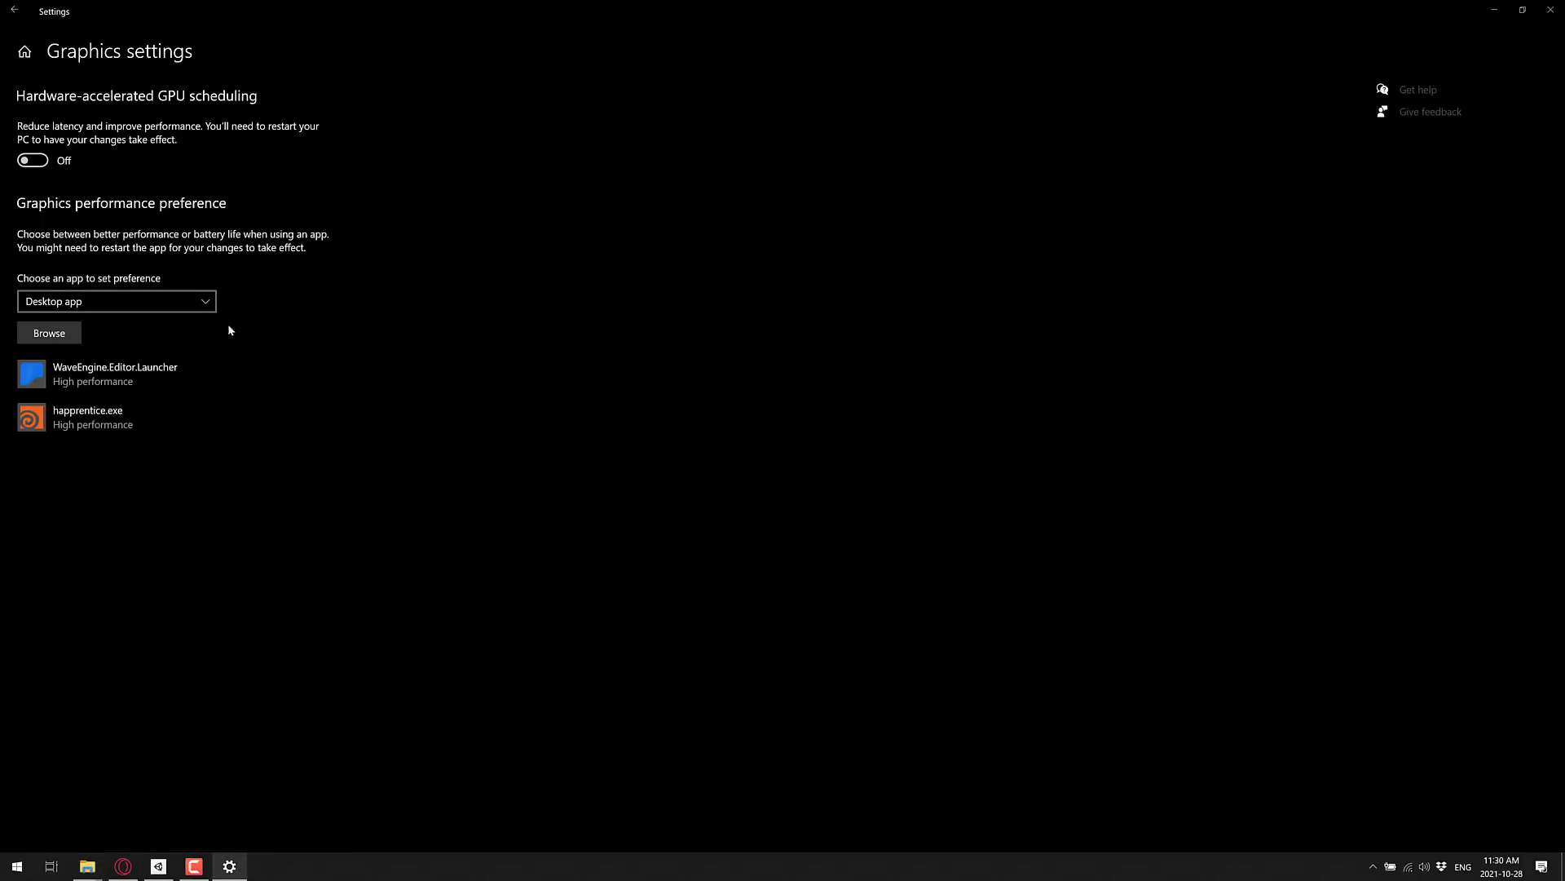
{"action": "left_click", "coordinate": [50, 335]}
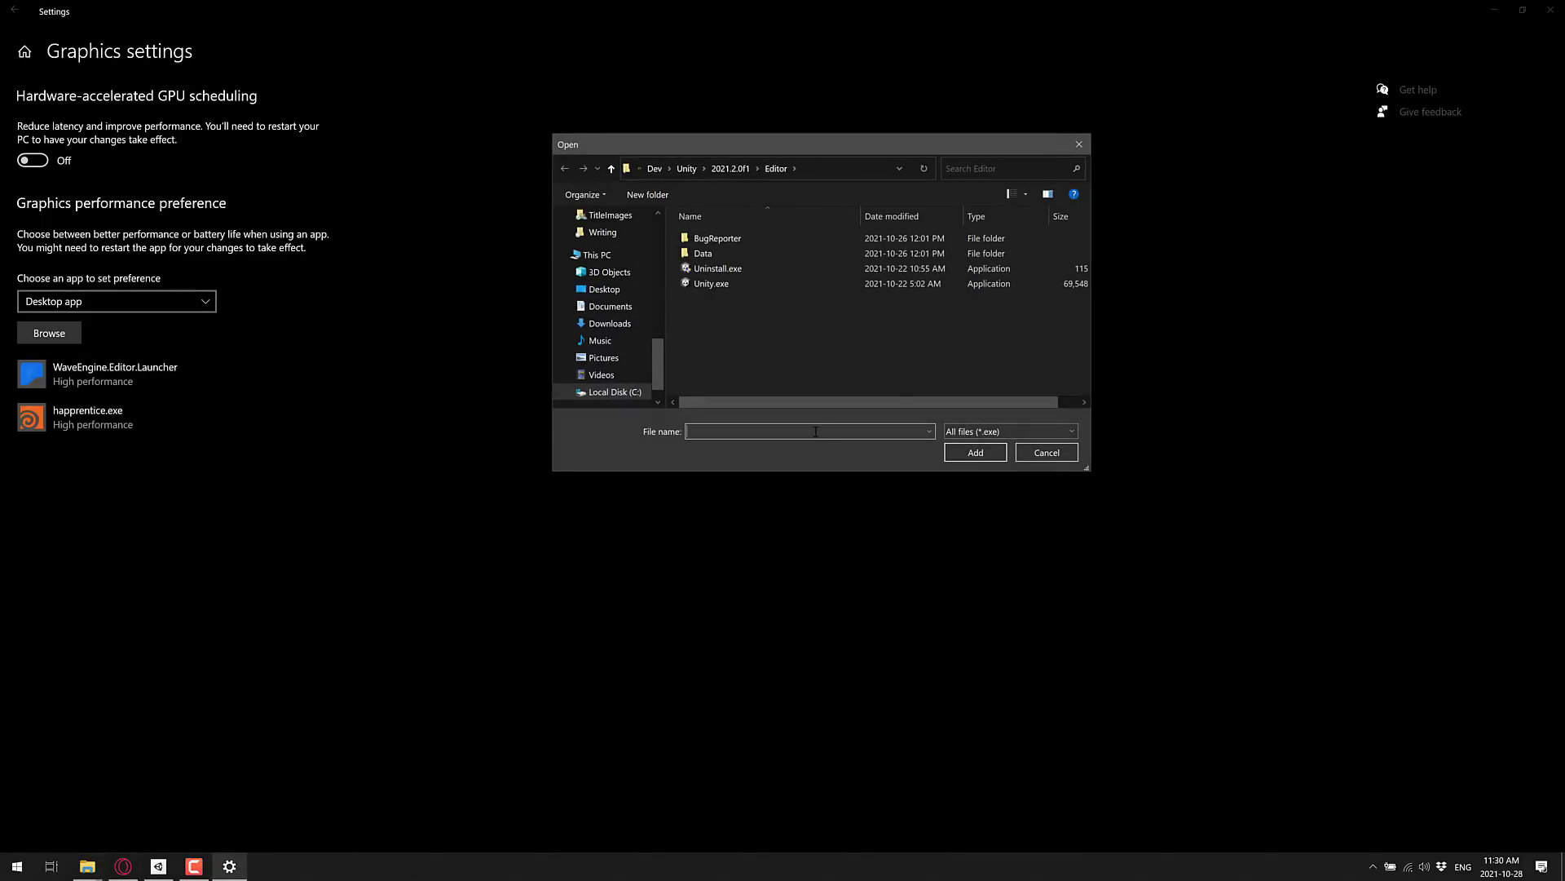
{"action": "key", "text": "ctrl+v"}
{"action": "left_click", "coordinate": [972, 452]}
{"action": "left_click", "coordinate": [709, 283]}
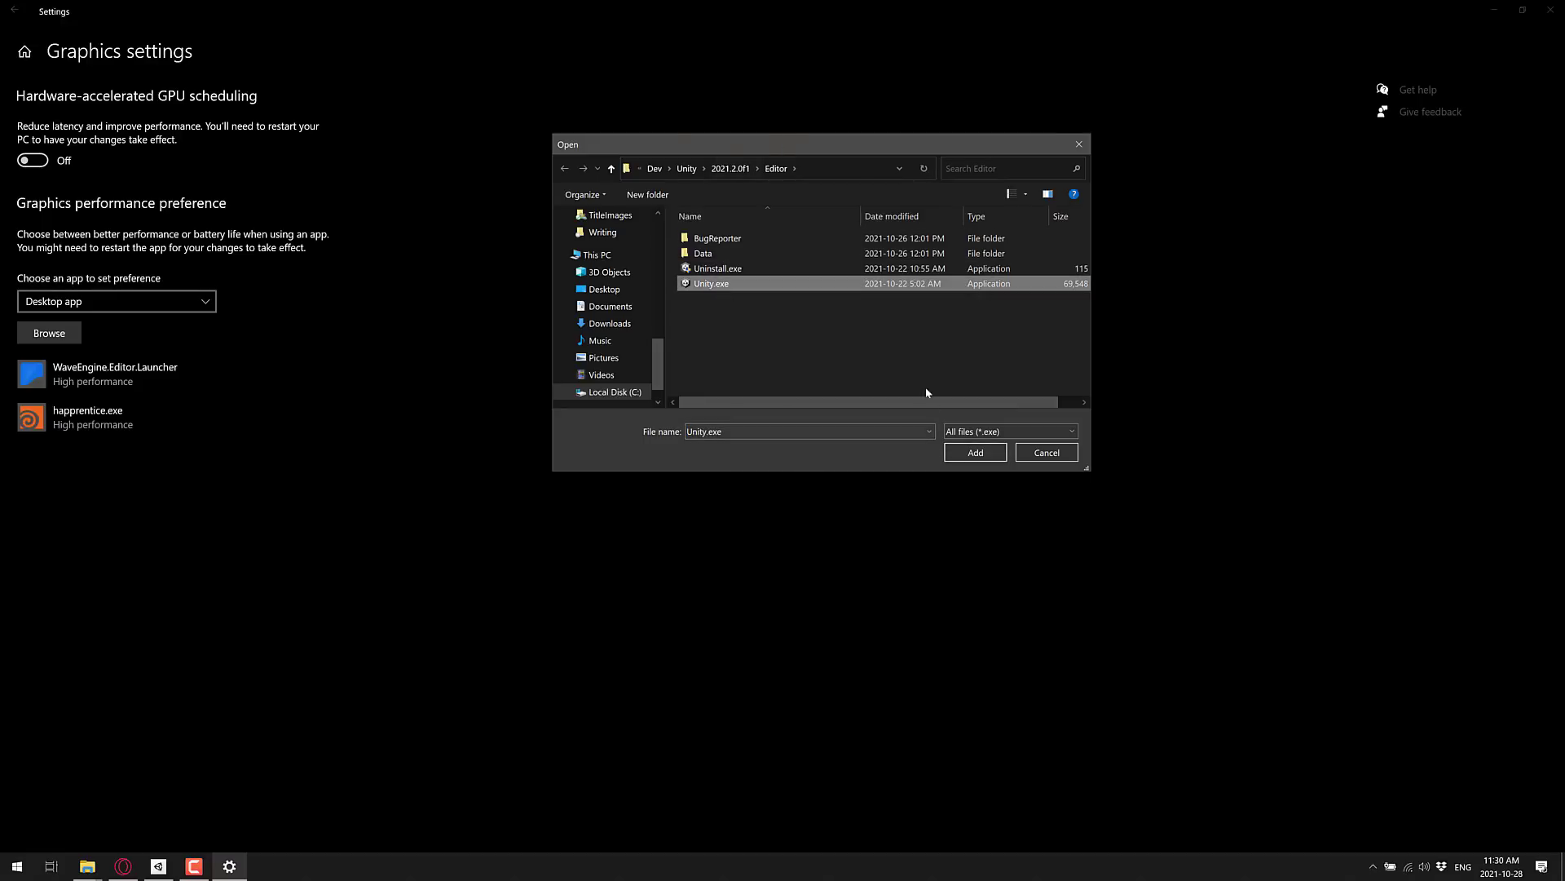
{"action": "left_click", "coordinate": [975, 451]}
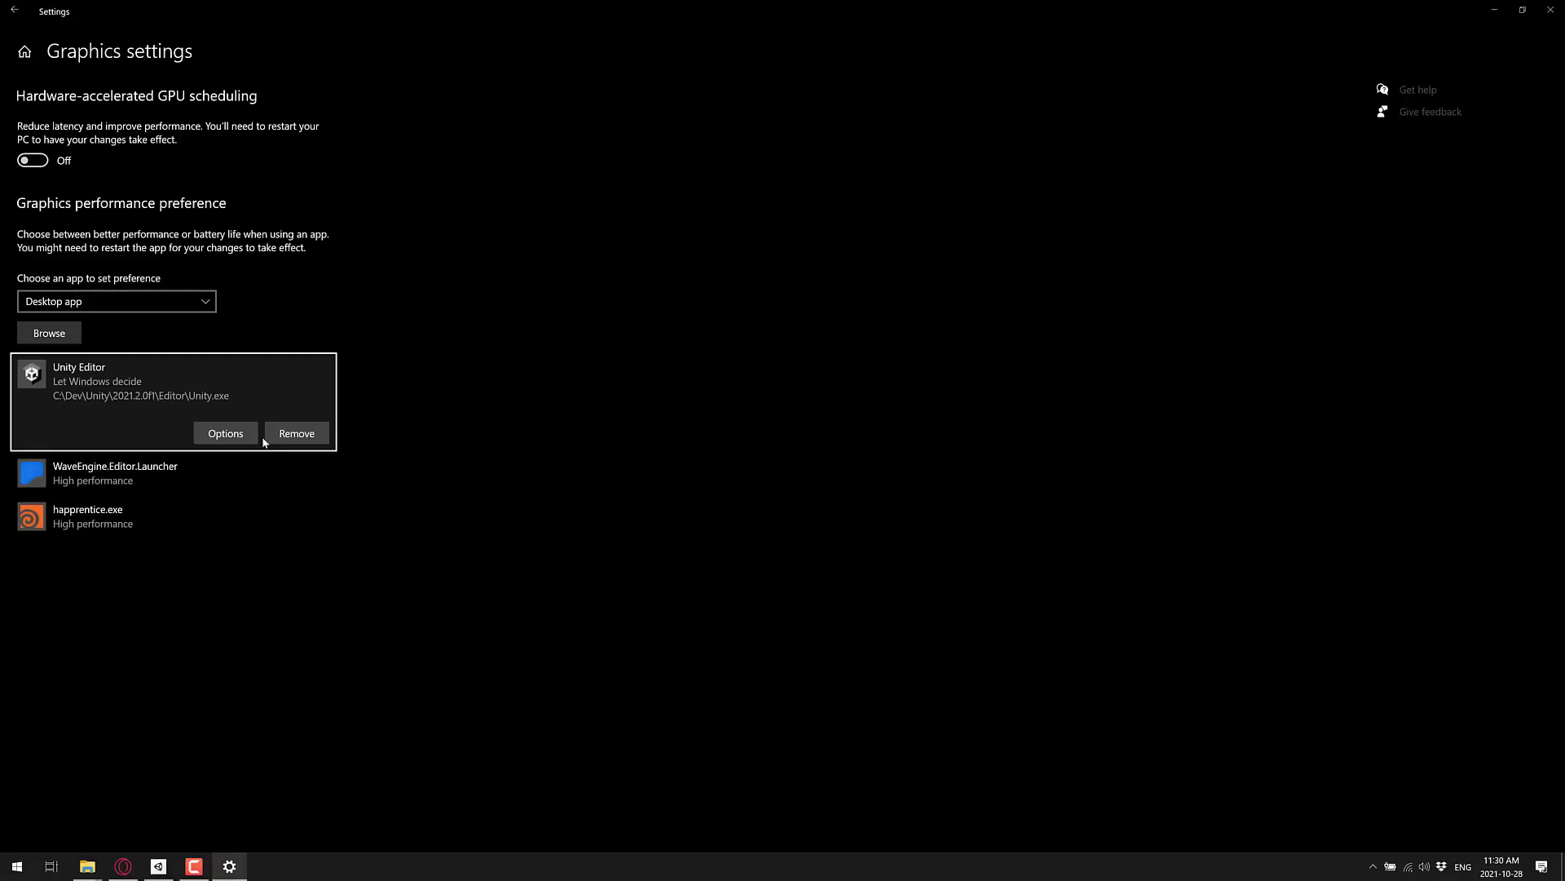
- Set Unity Editor's preference to High performance on the NVIDIA GPU and save
{"action": "left_click", "coordinate": [245, 433]}
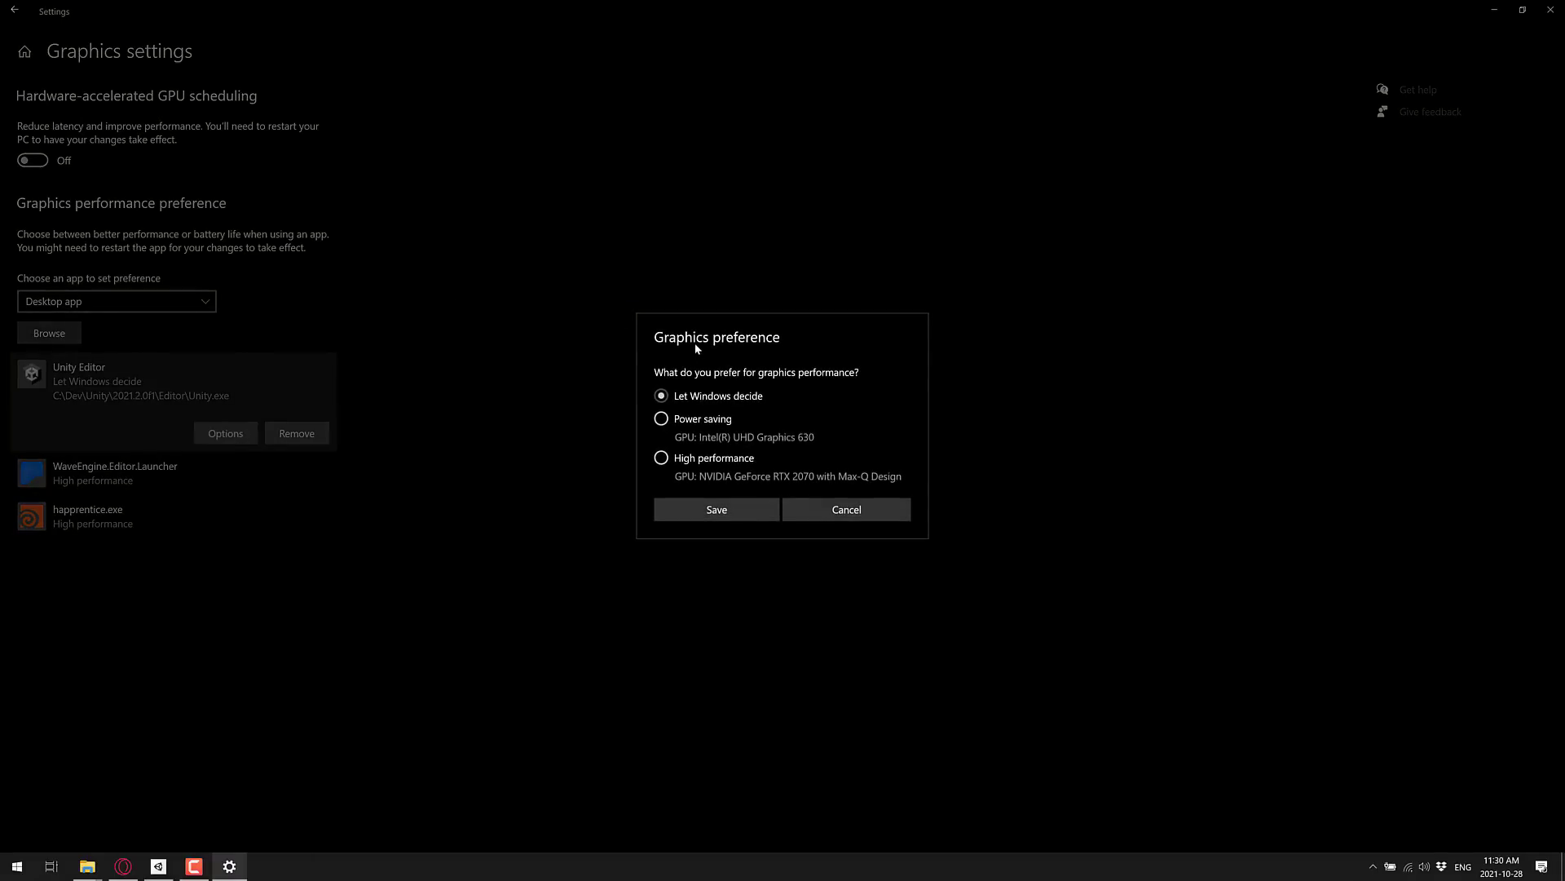
{"action": "left_click", "coordinate": [701, 458]}
{"action": "left_click", "coordinate": [708, 422]}
{"action": "left_click", "coordinate": [699, 459]}
{"action": "left_click", "coordinate": [719, 507]}
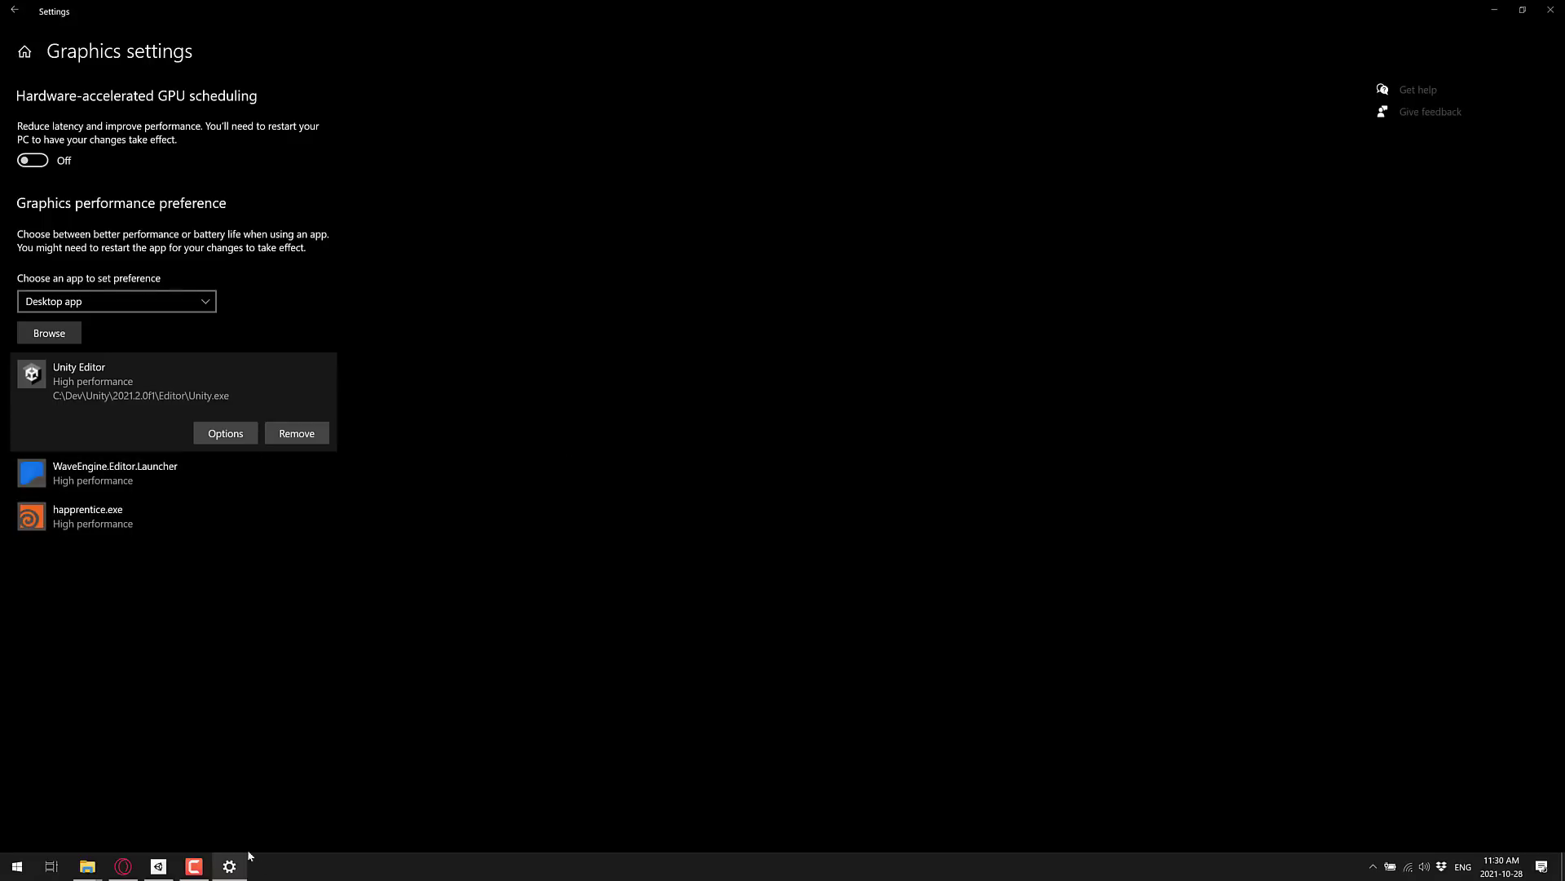
- Bring up Unity Hub from the taskbar and open the SpacedOut project
{"action": "left_click", "coordinate": [158, 866]}
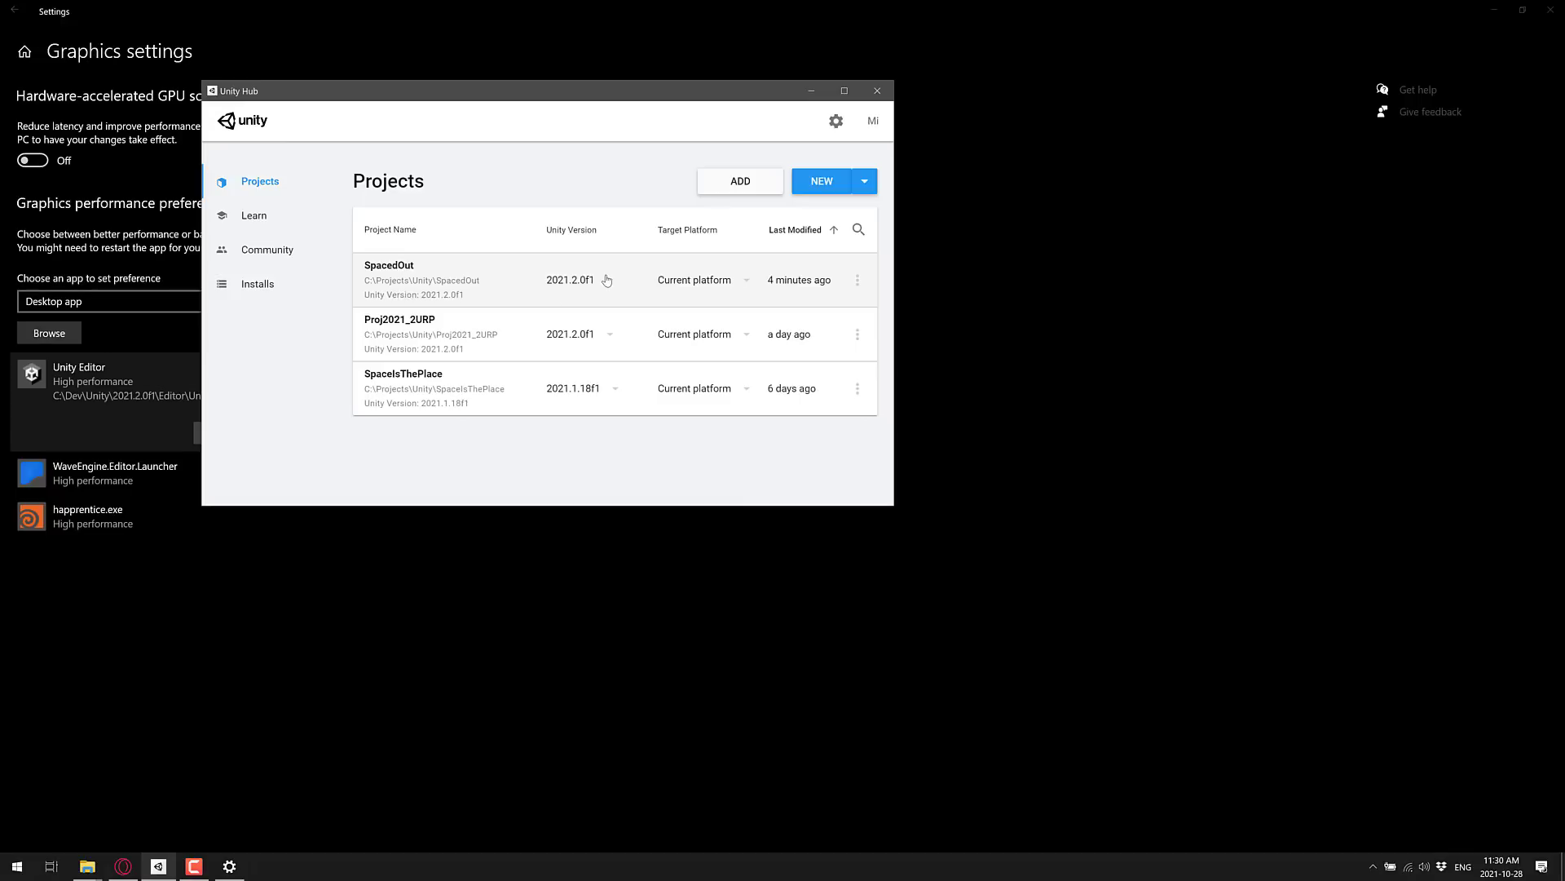
{"action": "left_click", "coordinate": [394, 275]}
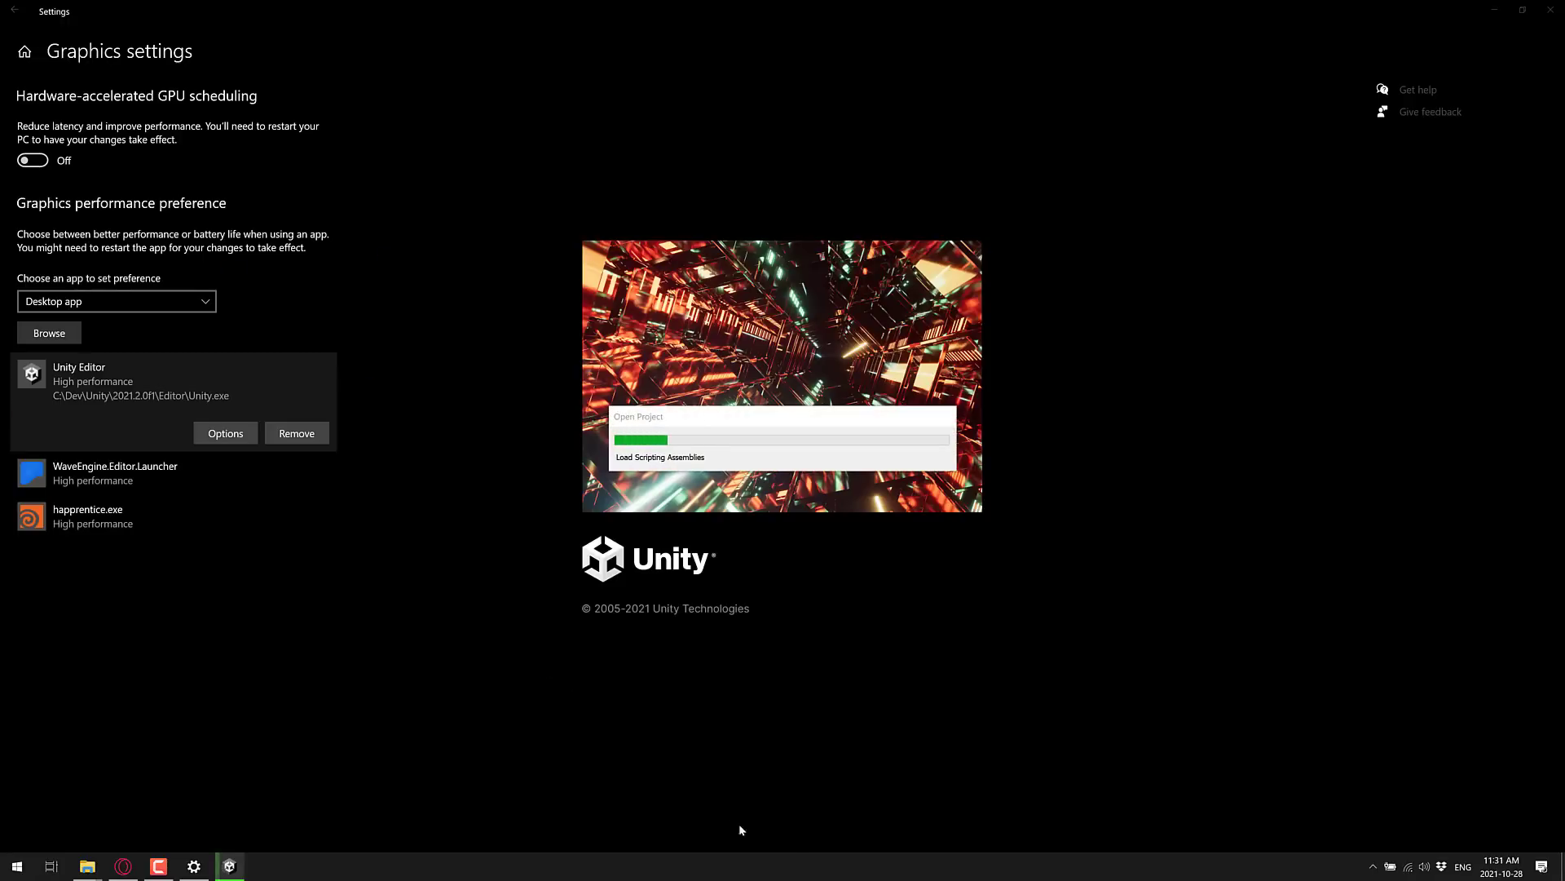
{"action": "right_click", "coordinate": [797, 866]}
- Confirm in Task Manager that the Unity Editor process runs on NVIDIA GPU 1, then close it
{"action": "left_click", "coordinate": [849, 801]}
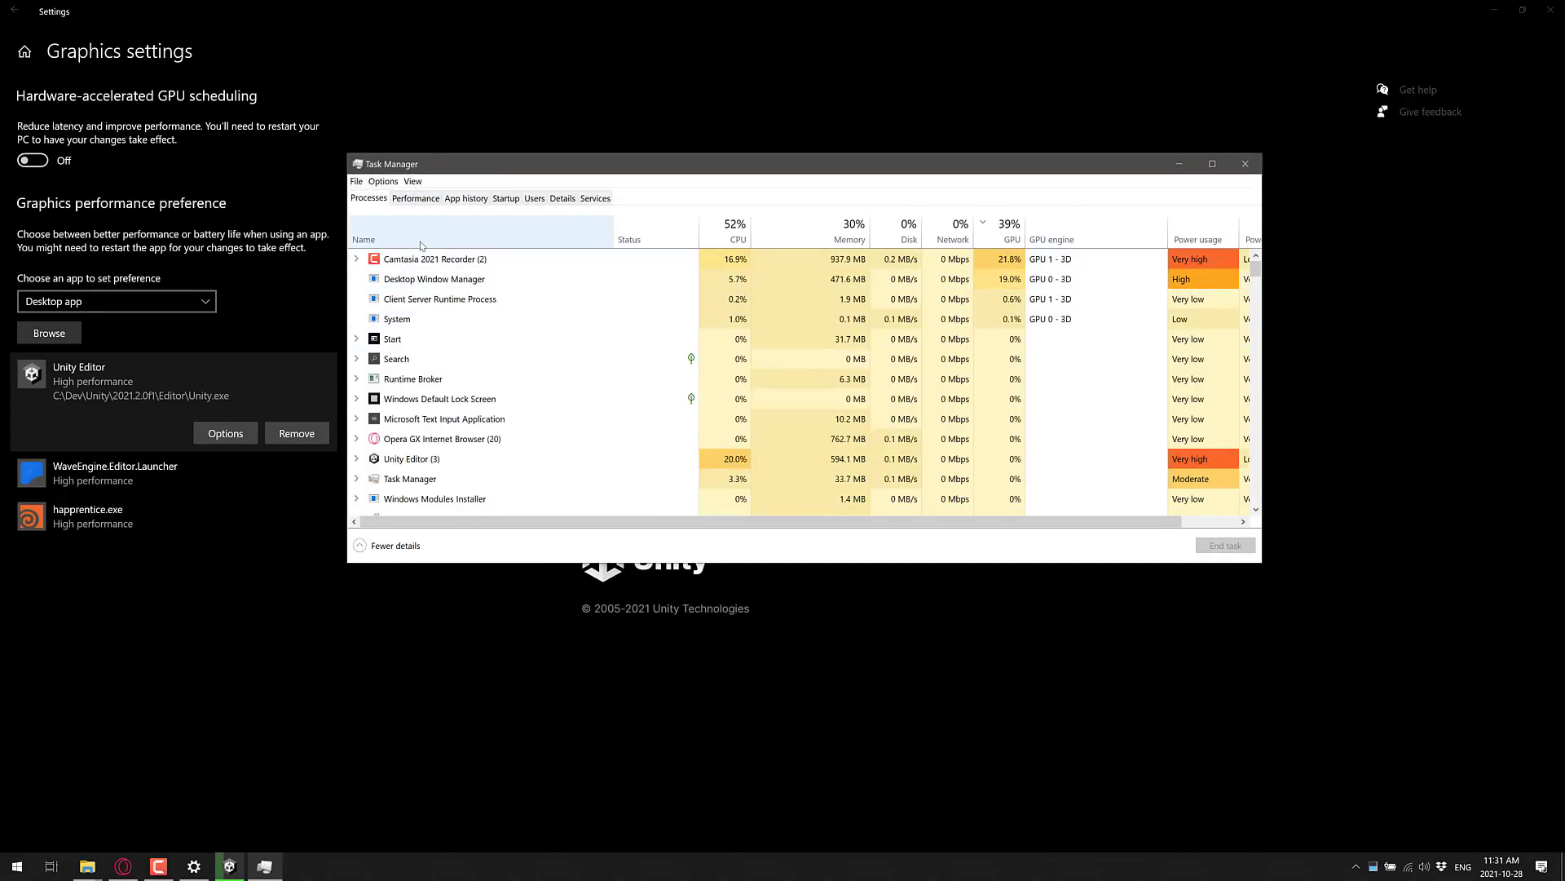
{"action": "left_click", "coordinate": [424, 242]}
{"action": "left_click", "coordinate": [417, 367]}
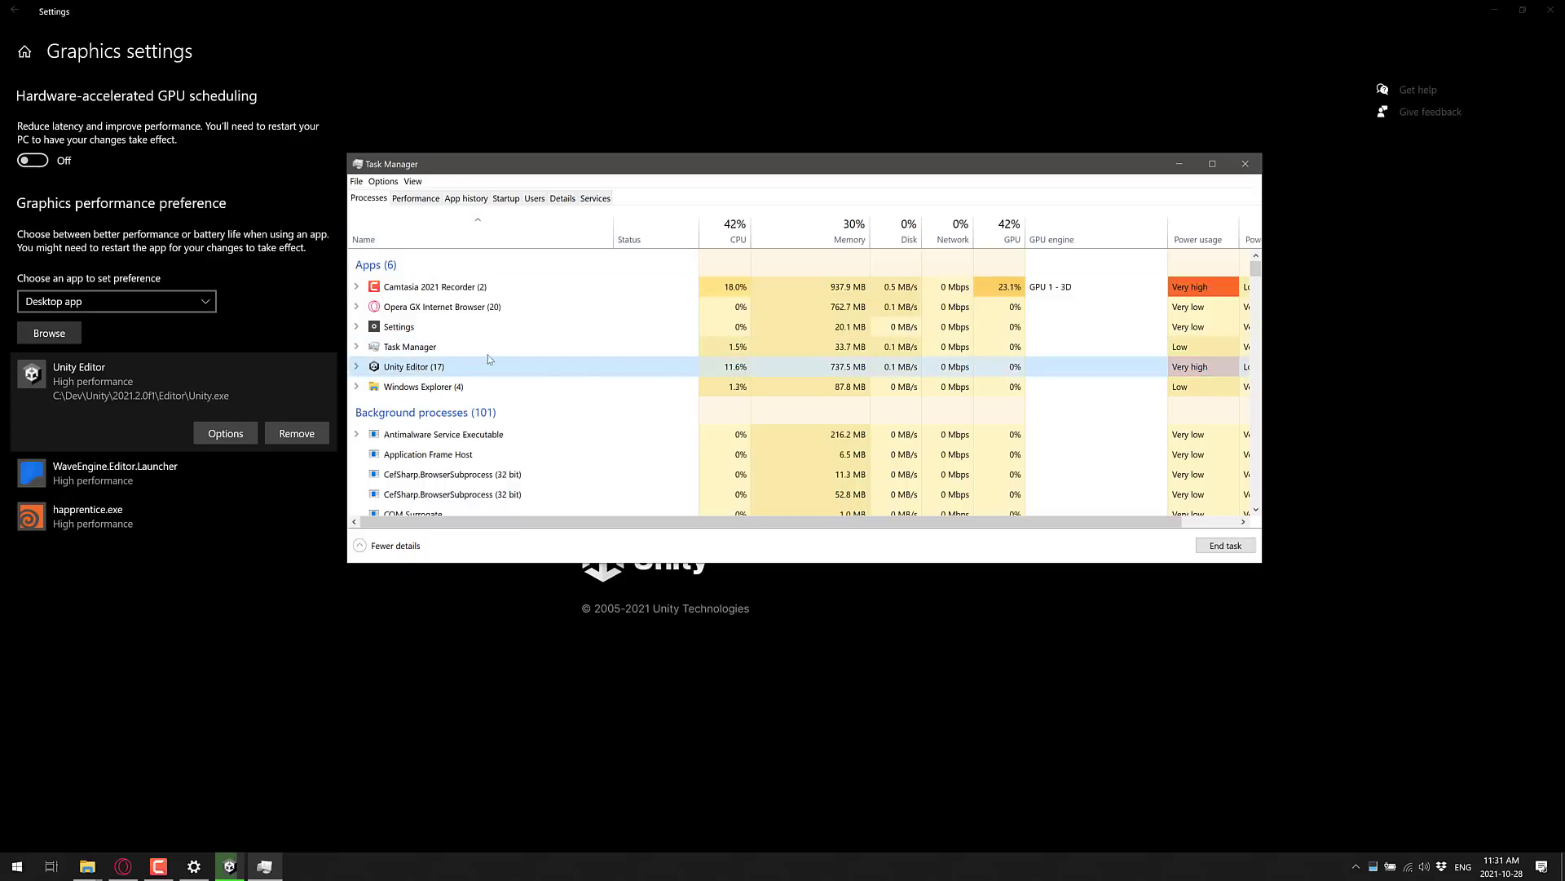
{"action": "left_click", "coordinate": [358, 366]}
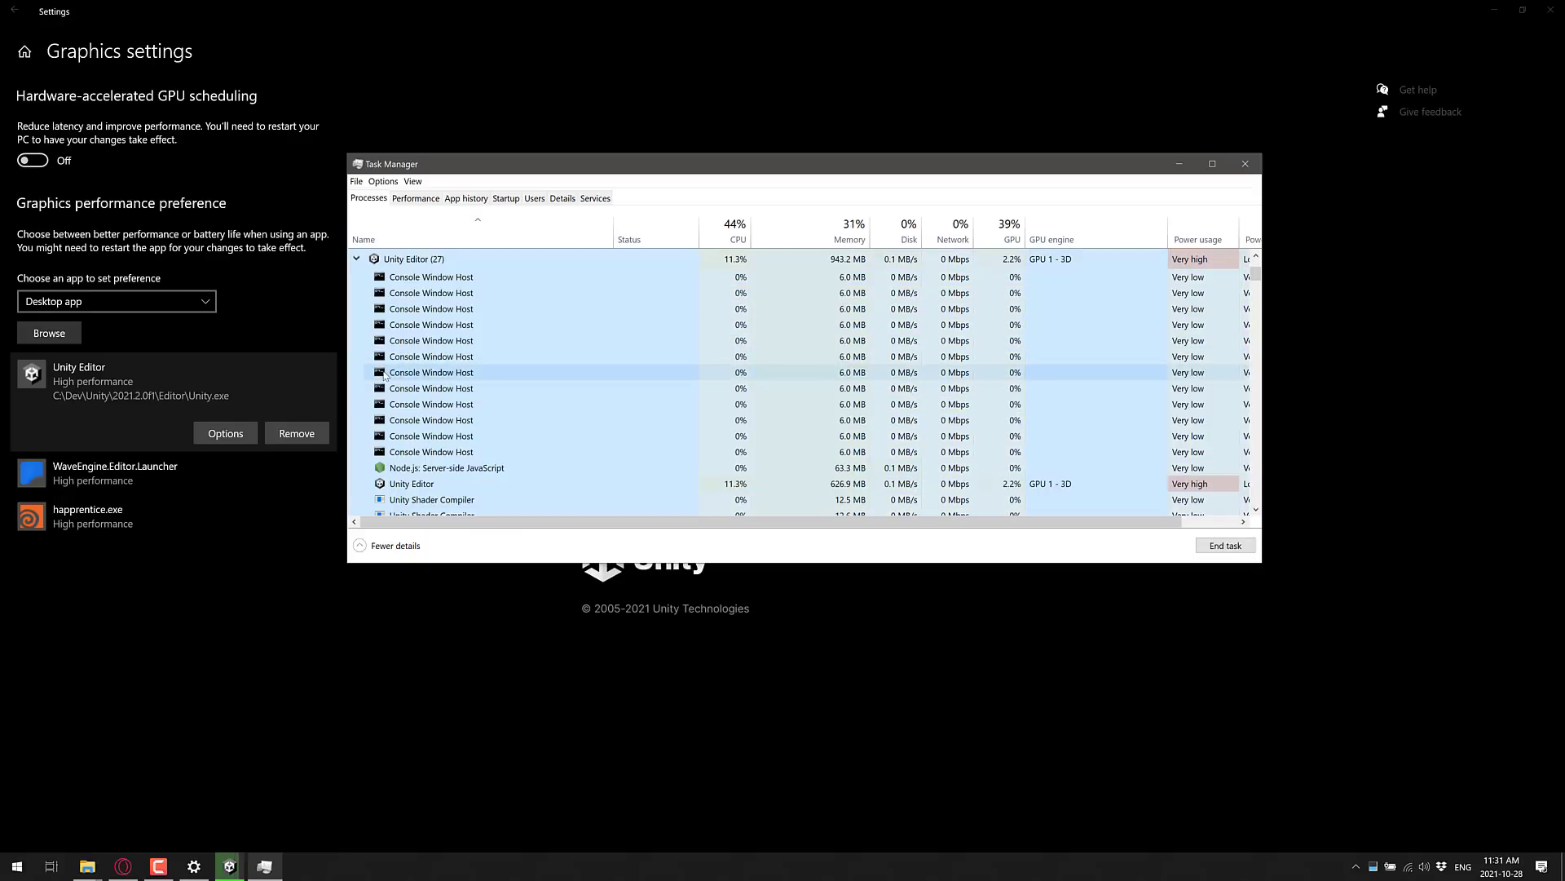
{"action": "left_click", "coordinate": [356, 258]}
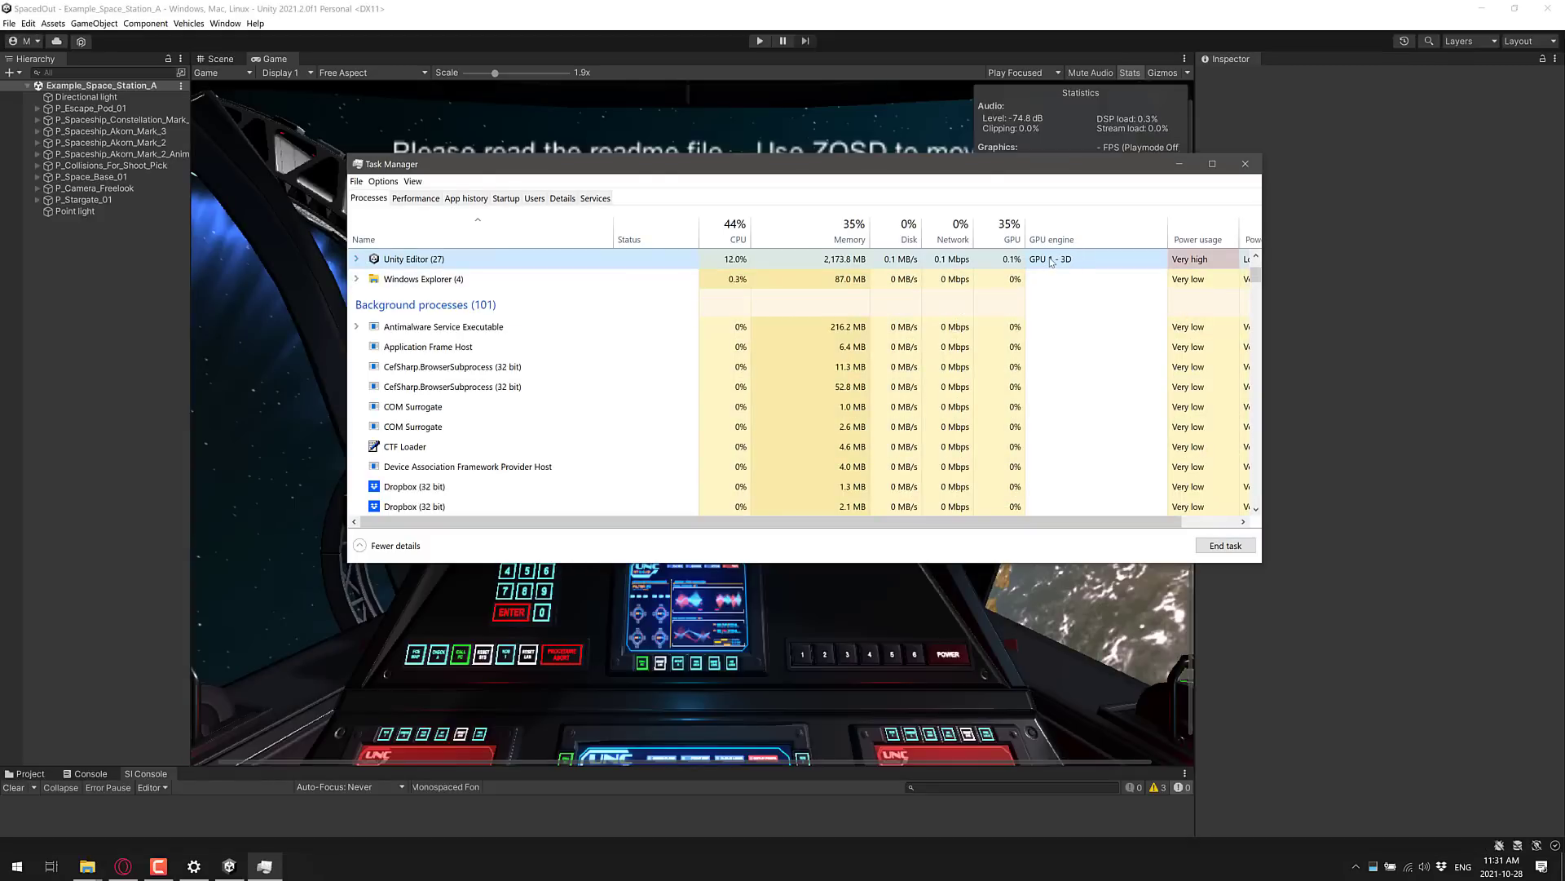
{"action": "left_click", "coordinate": [416, 200]}
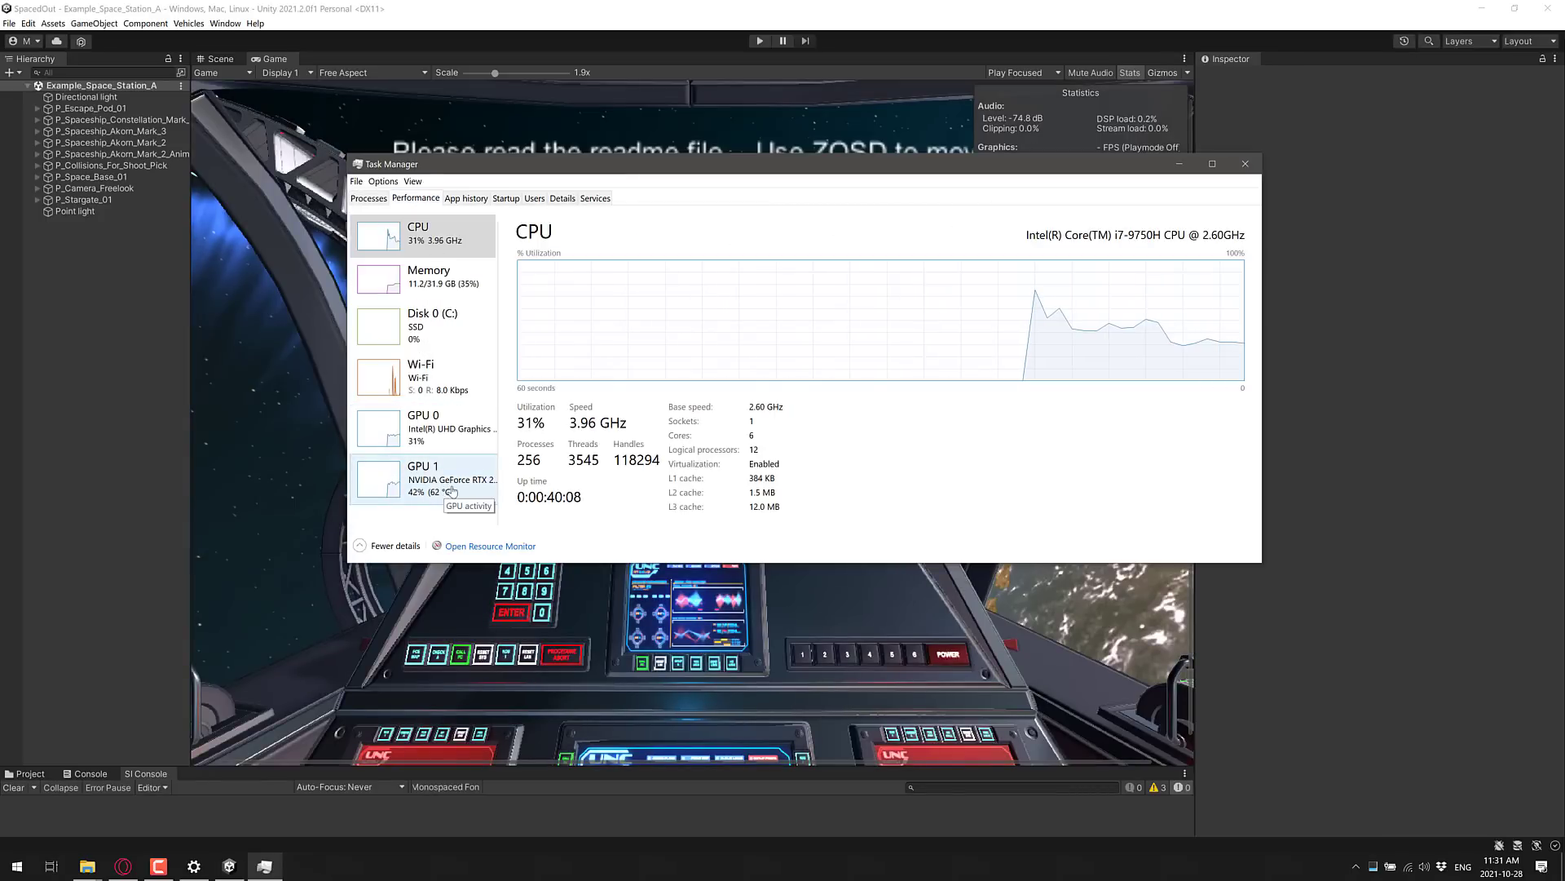
{"action": "left_click", "coordinate": [1245, 163]}
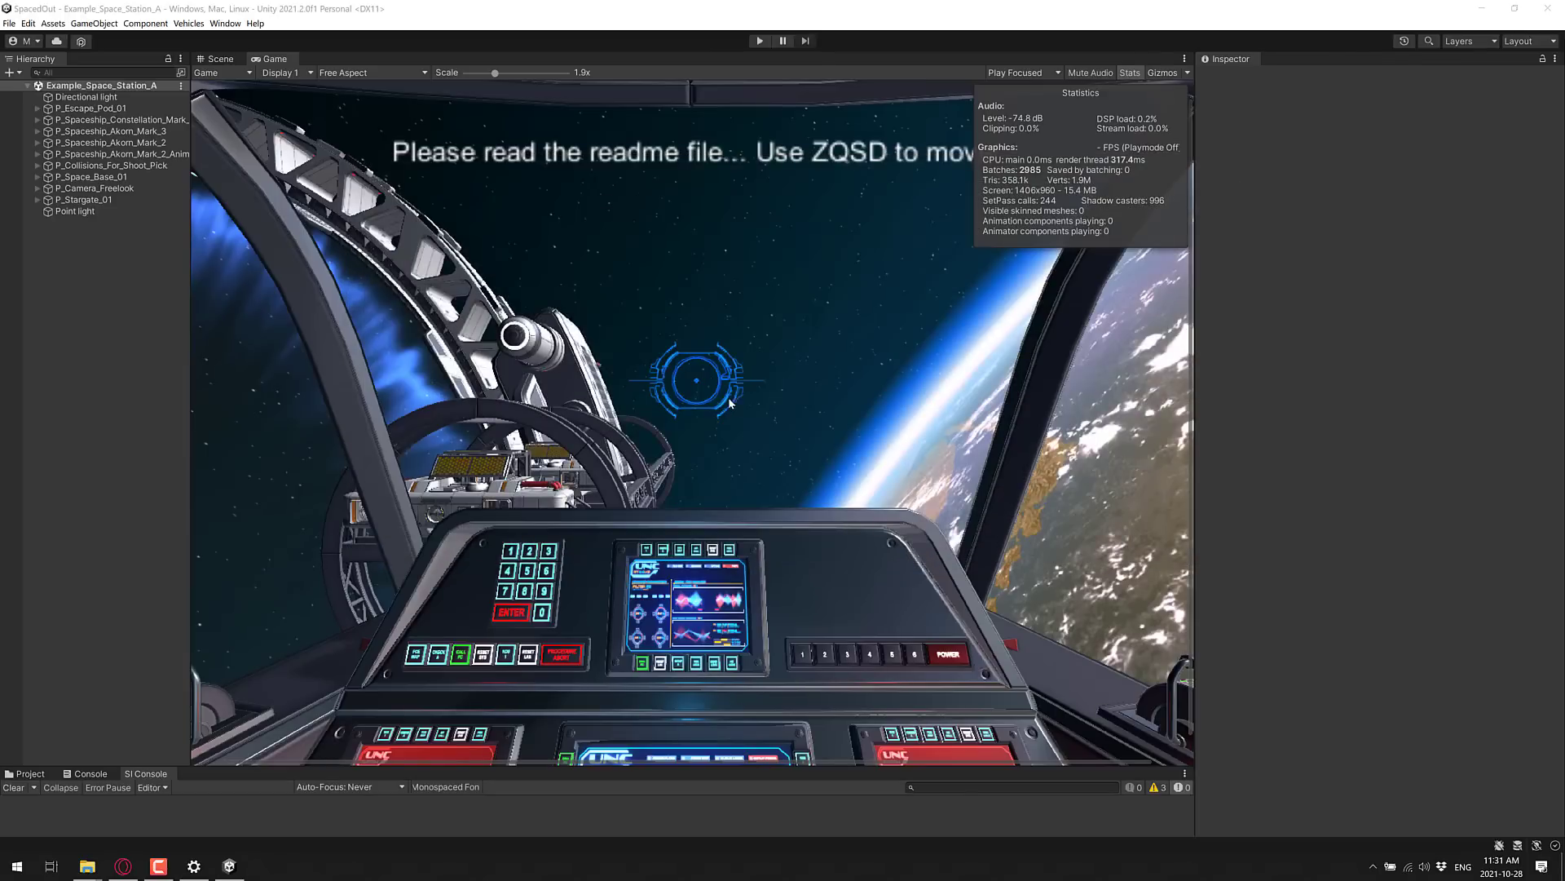
{"action": "left_click", "coordinate": [241, 62]}
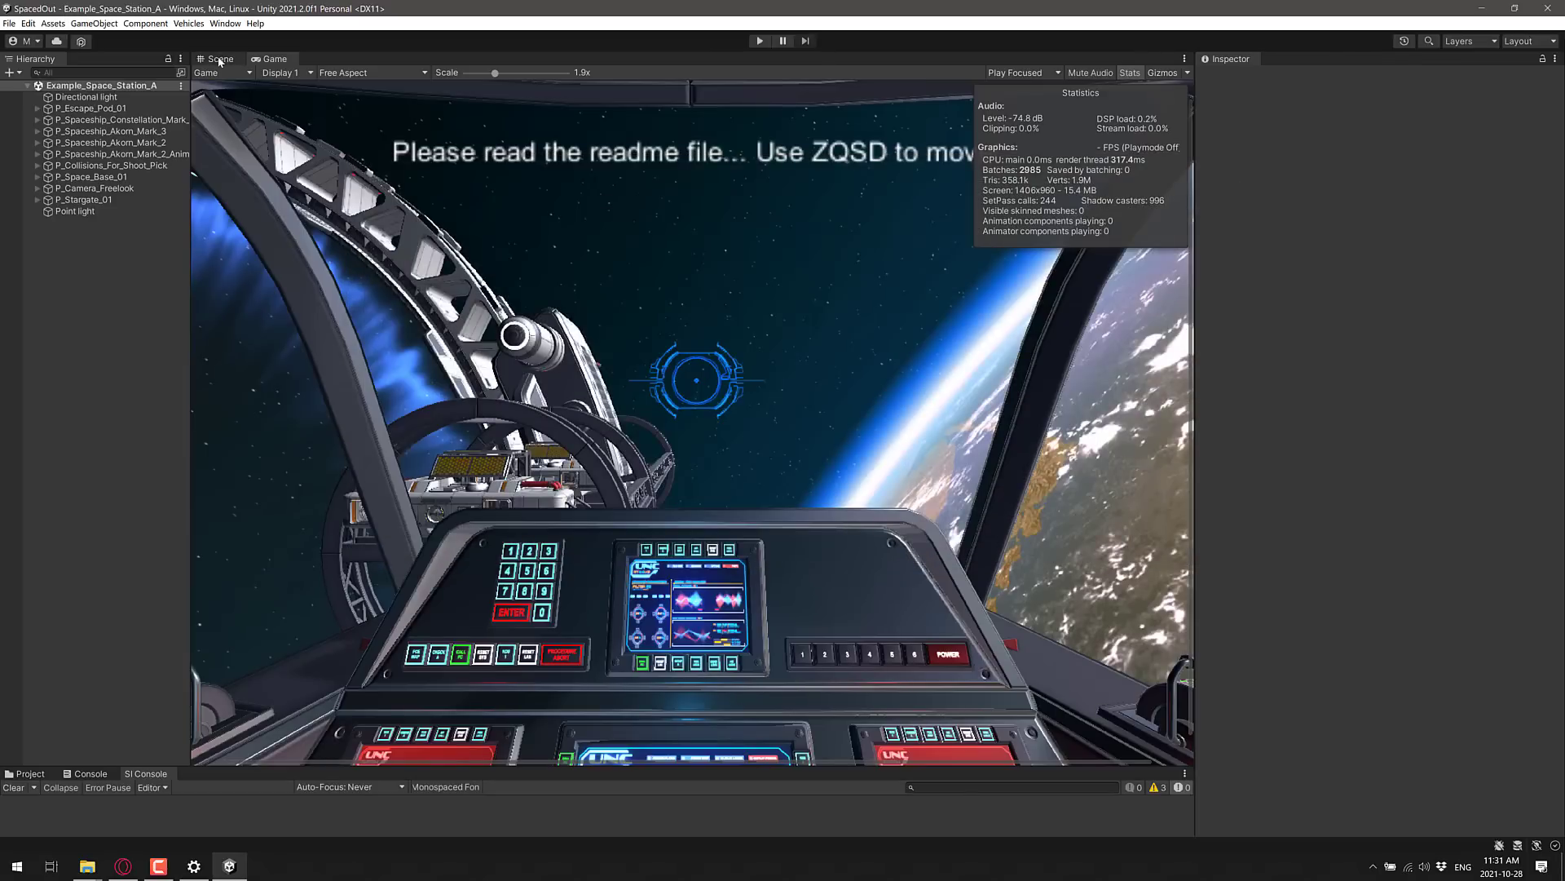
{"action": "left_click", "coordinate": [220, 62]}
{"action": "left_click_drag", "start_coordinate": [734, 424], "coordinate": [292, 106]}
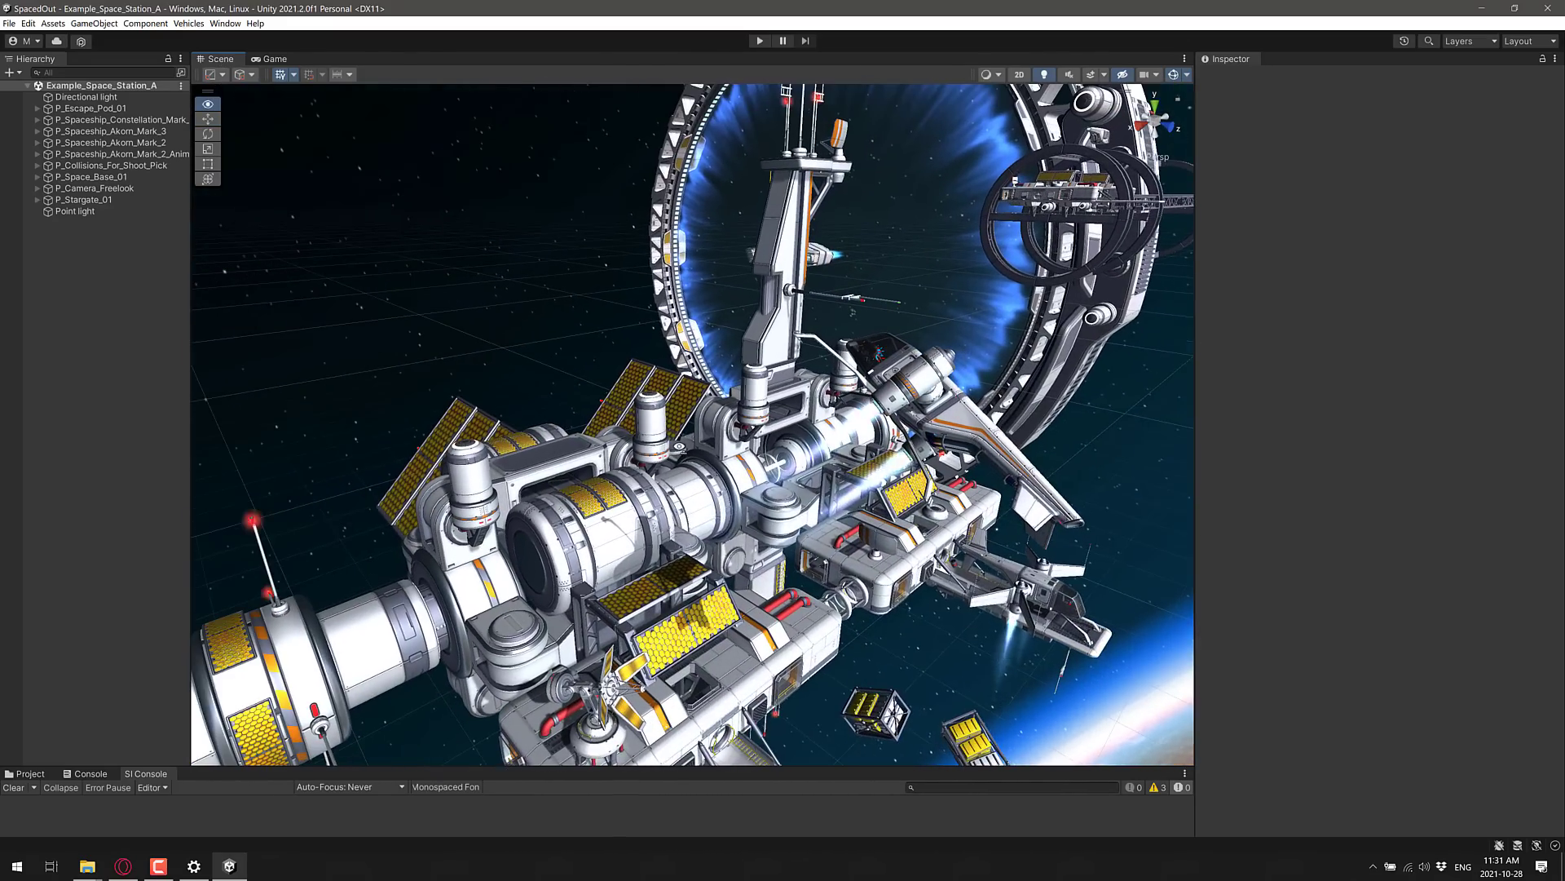
{"action": "left_click", "coordinate": [759, 40]}
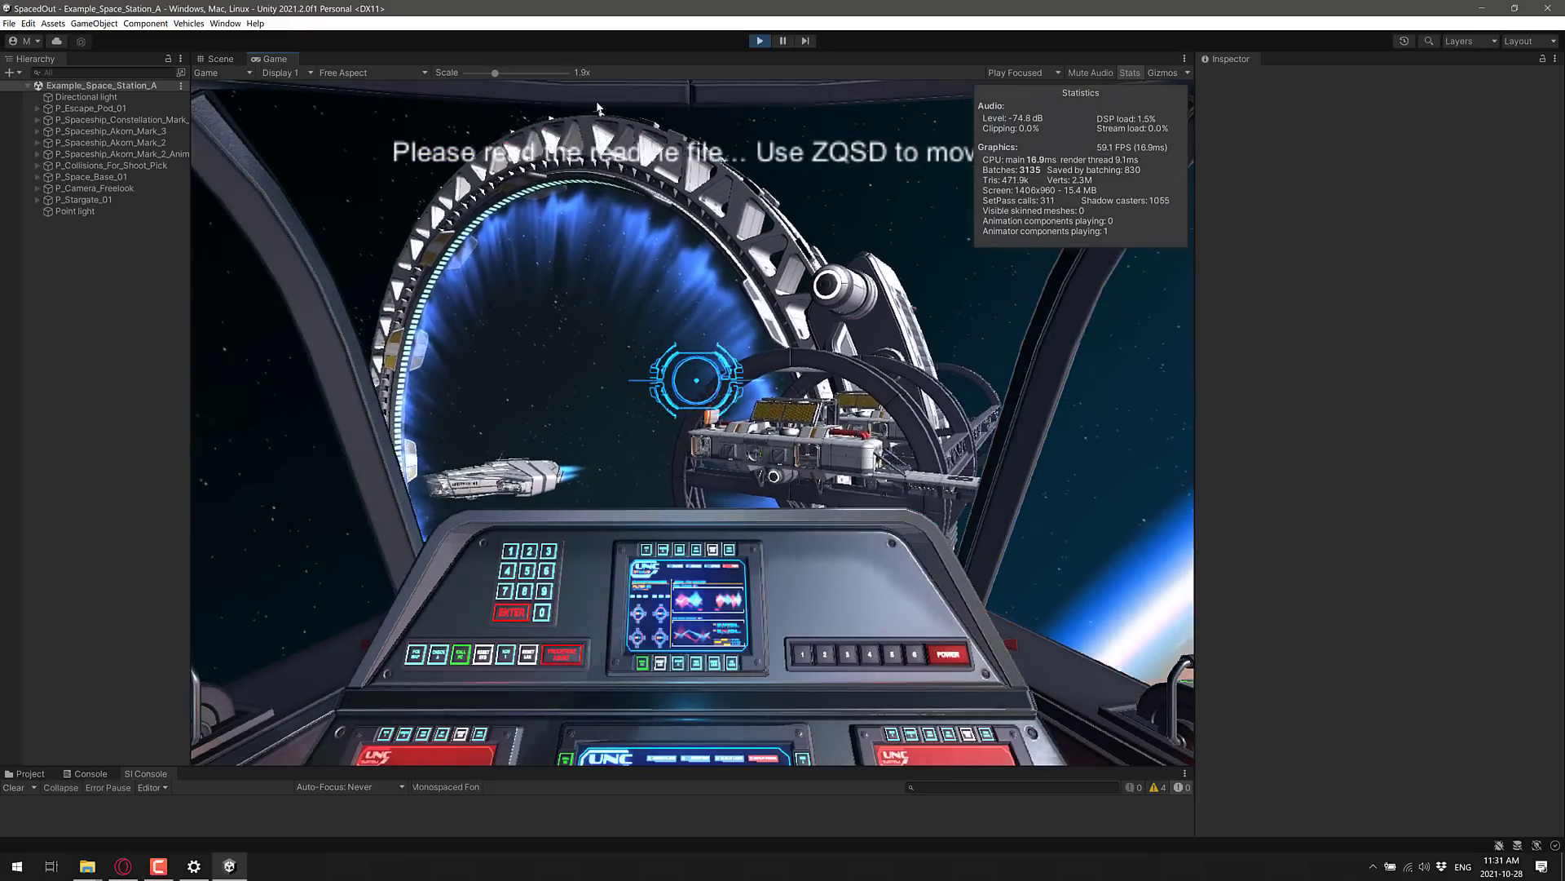
{"action": "left_click", "coordinate": [757, 39]}
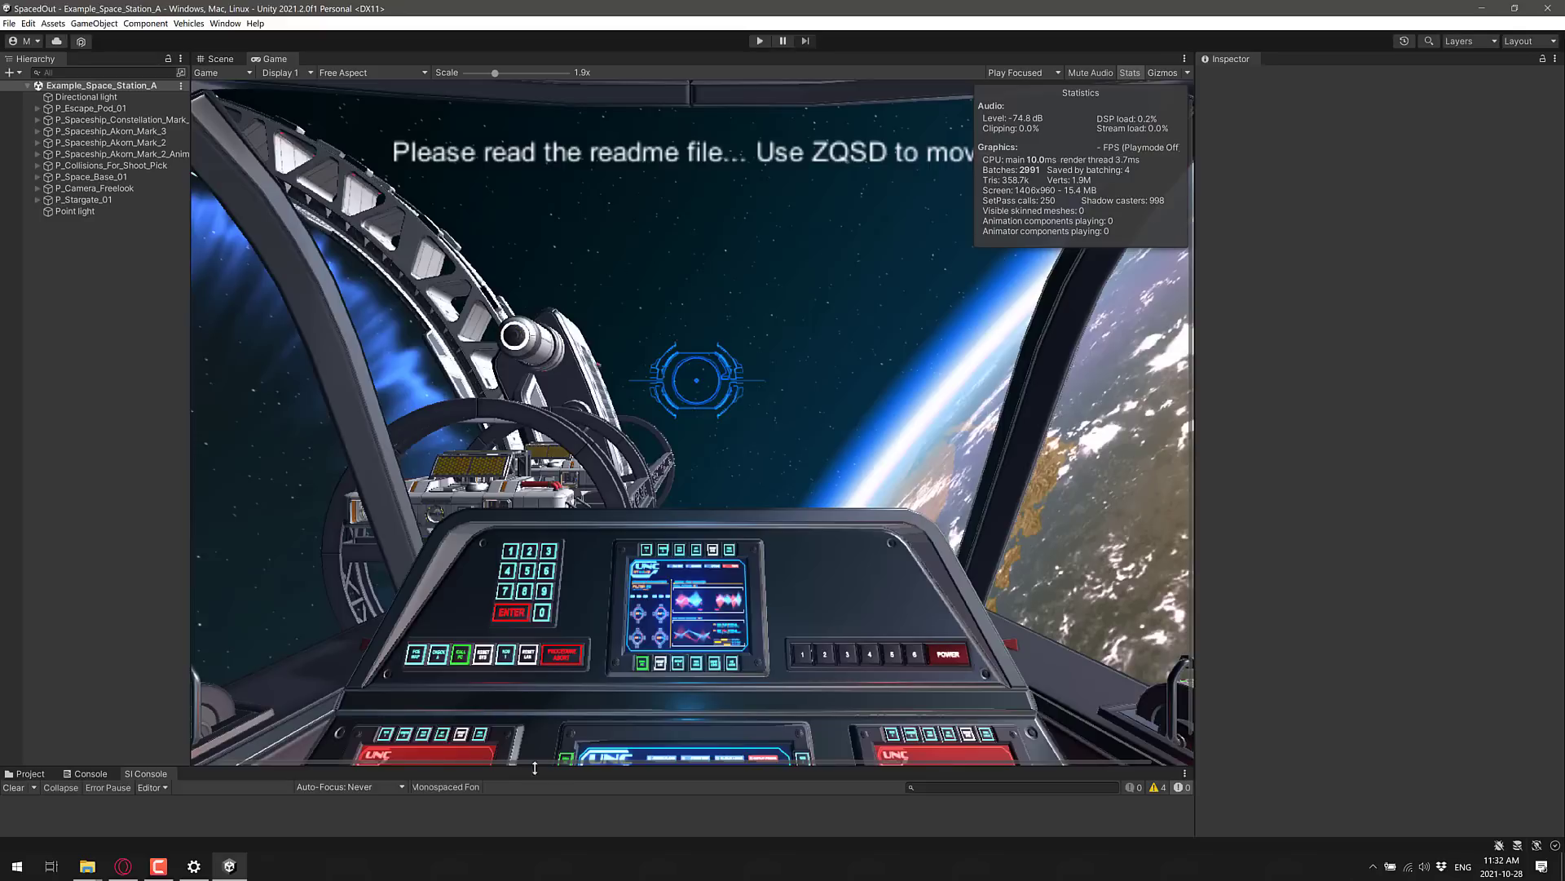
- Via 'gpu' search, add Editor\Unity.exe to Graphics settings and review its High performance option unchanged
{"action": "key", "text": "super"}
{"action": "type", "text": "gpu"}
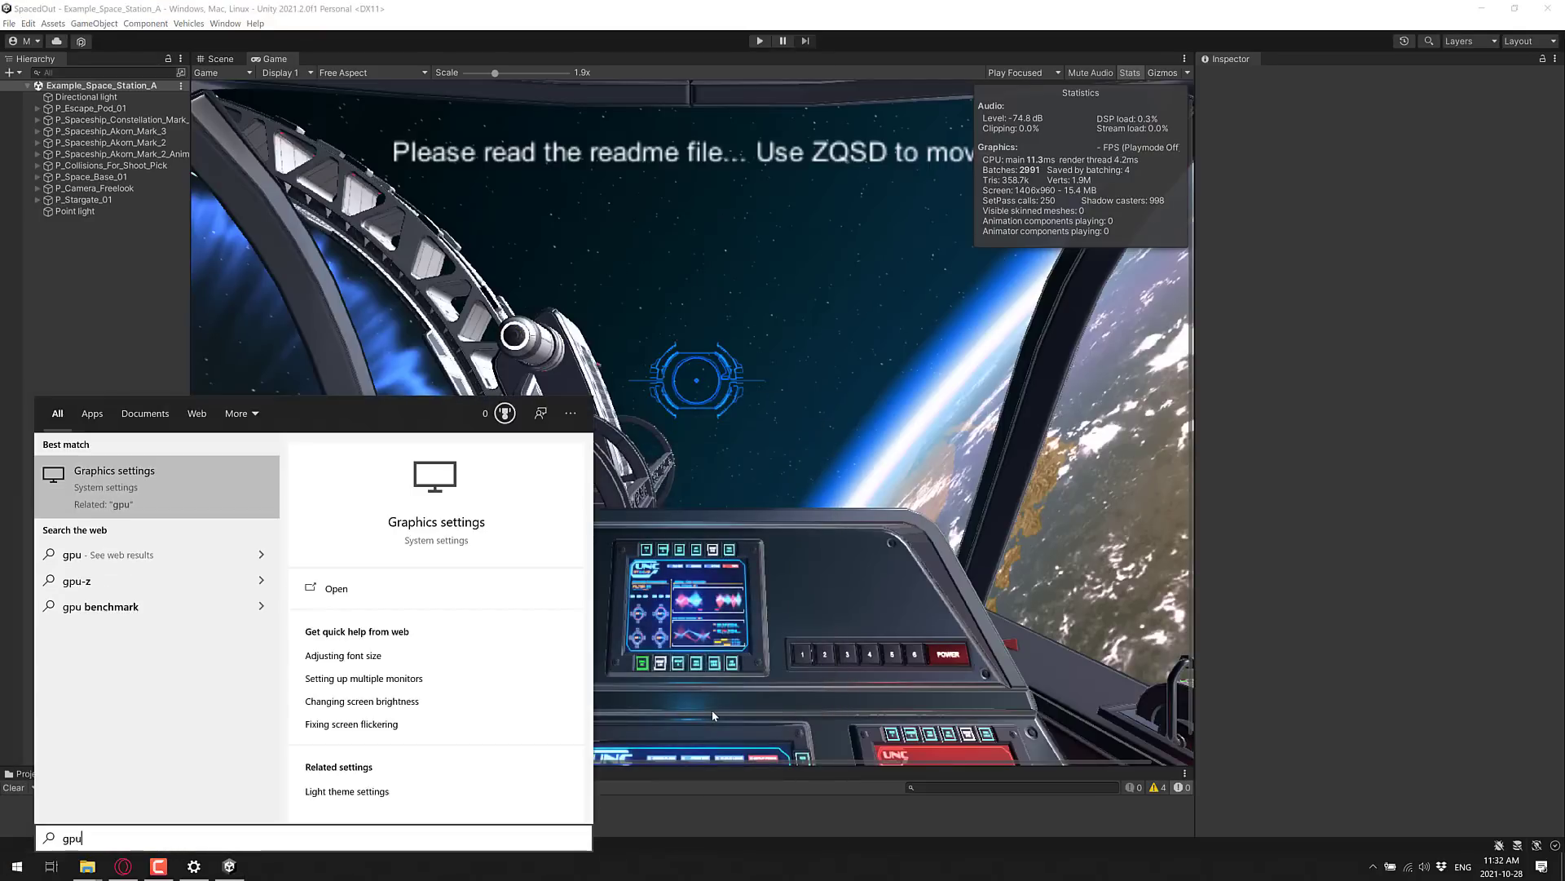
{"action": "key", "text": "Return"}
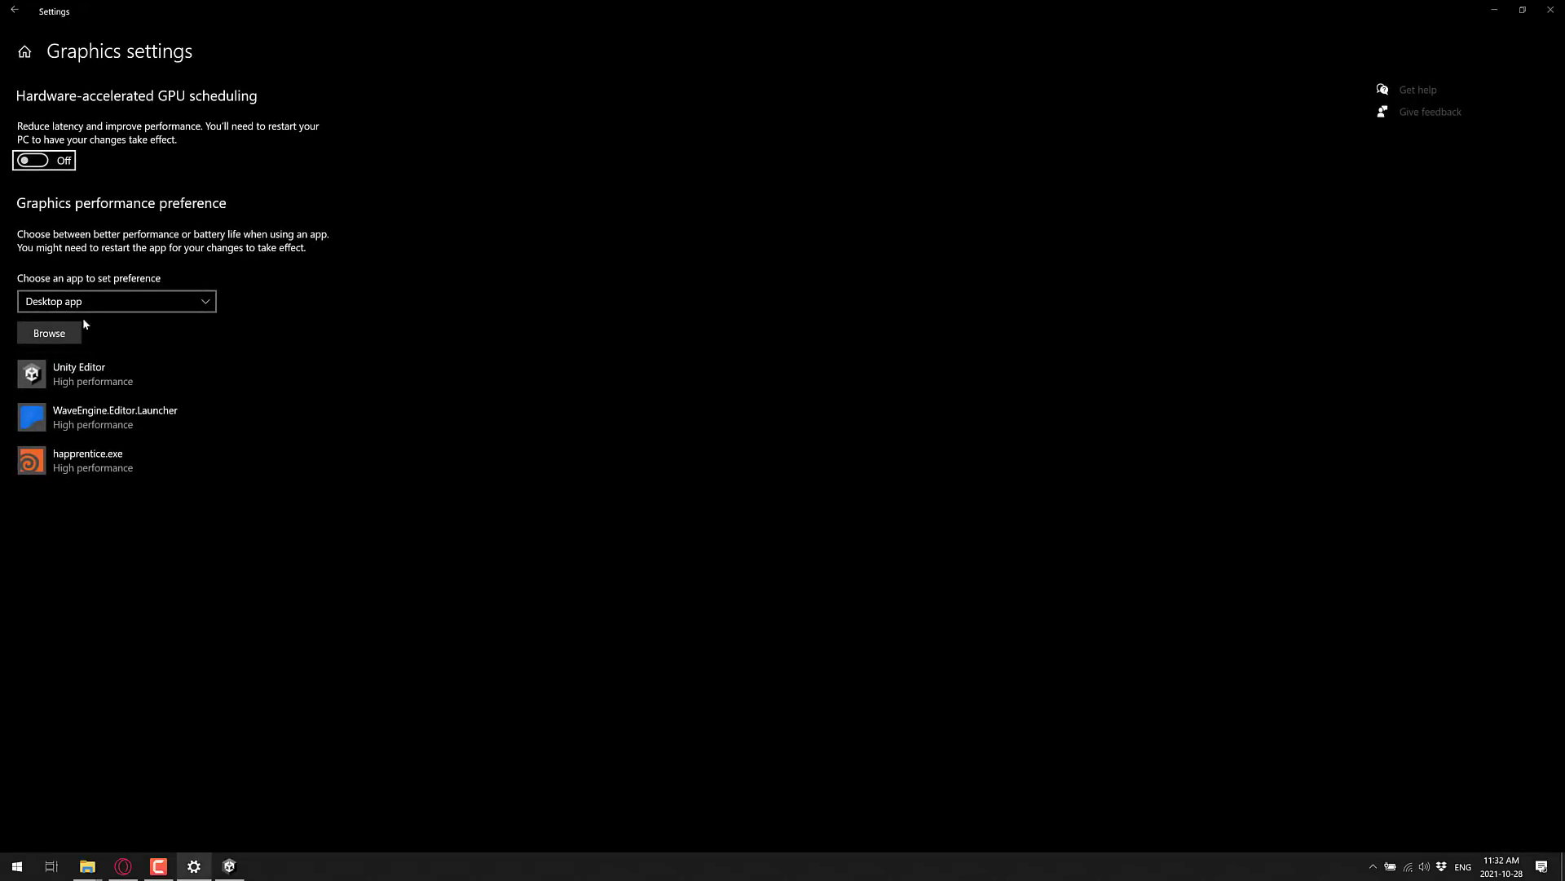
{"action": "left_click", "coordinate": [75, 331]}
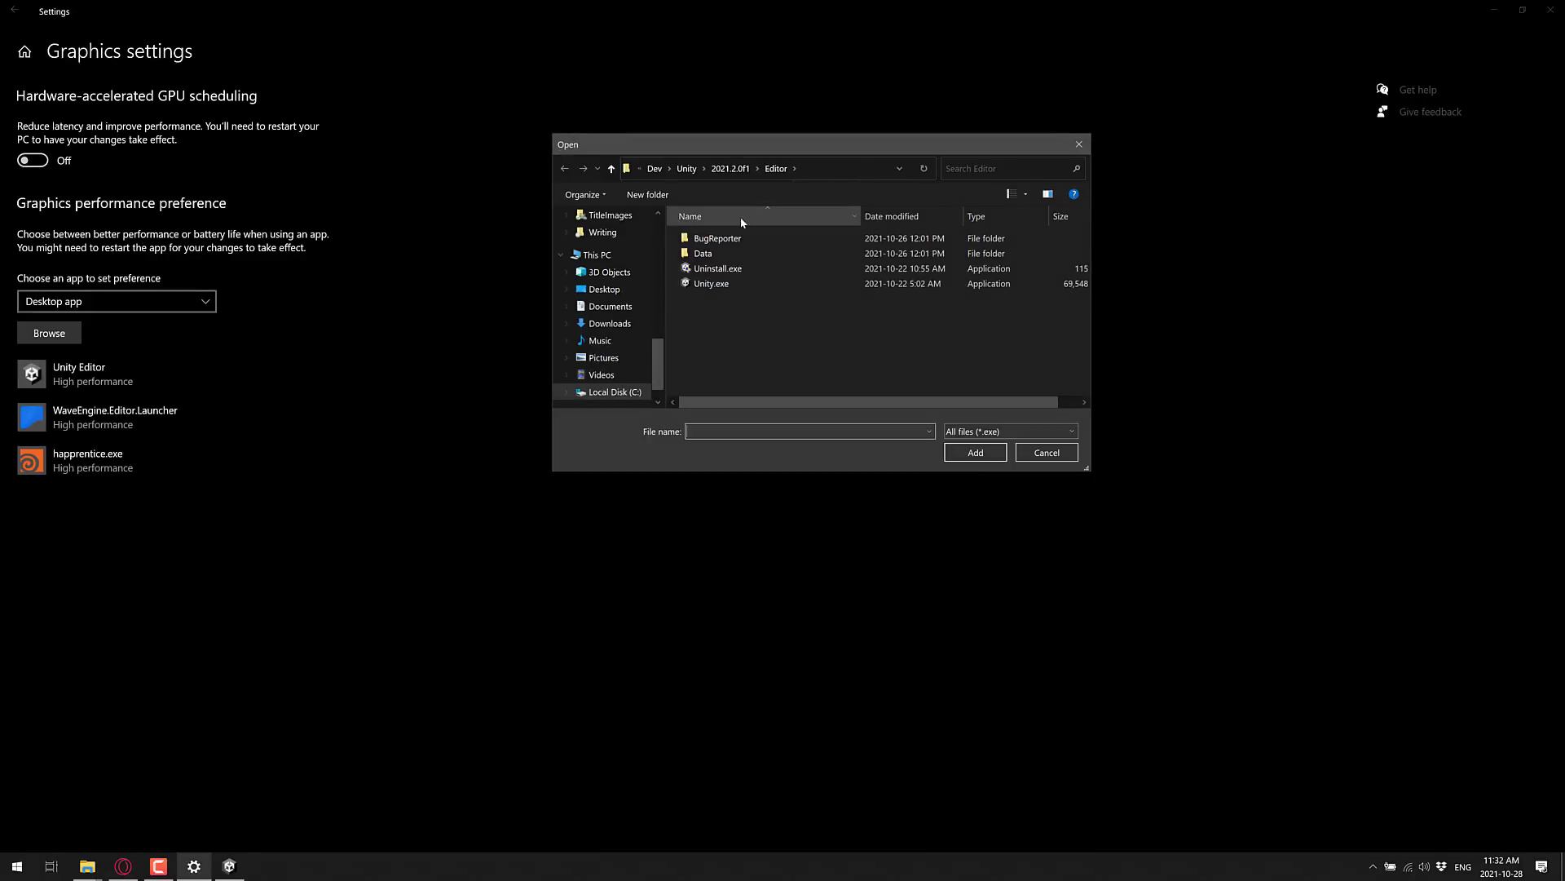
{"action": "left_click", "coordinate": [787, 285]}
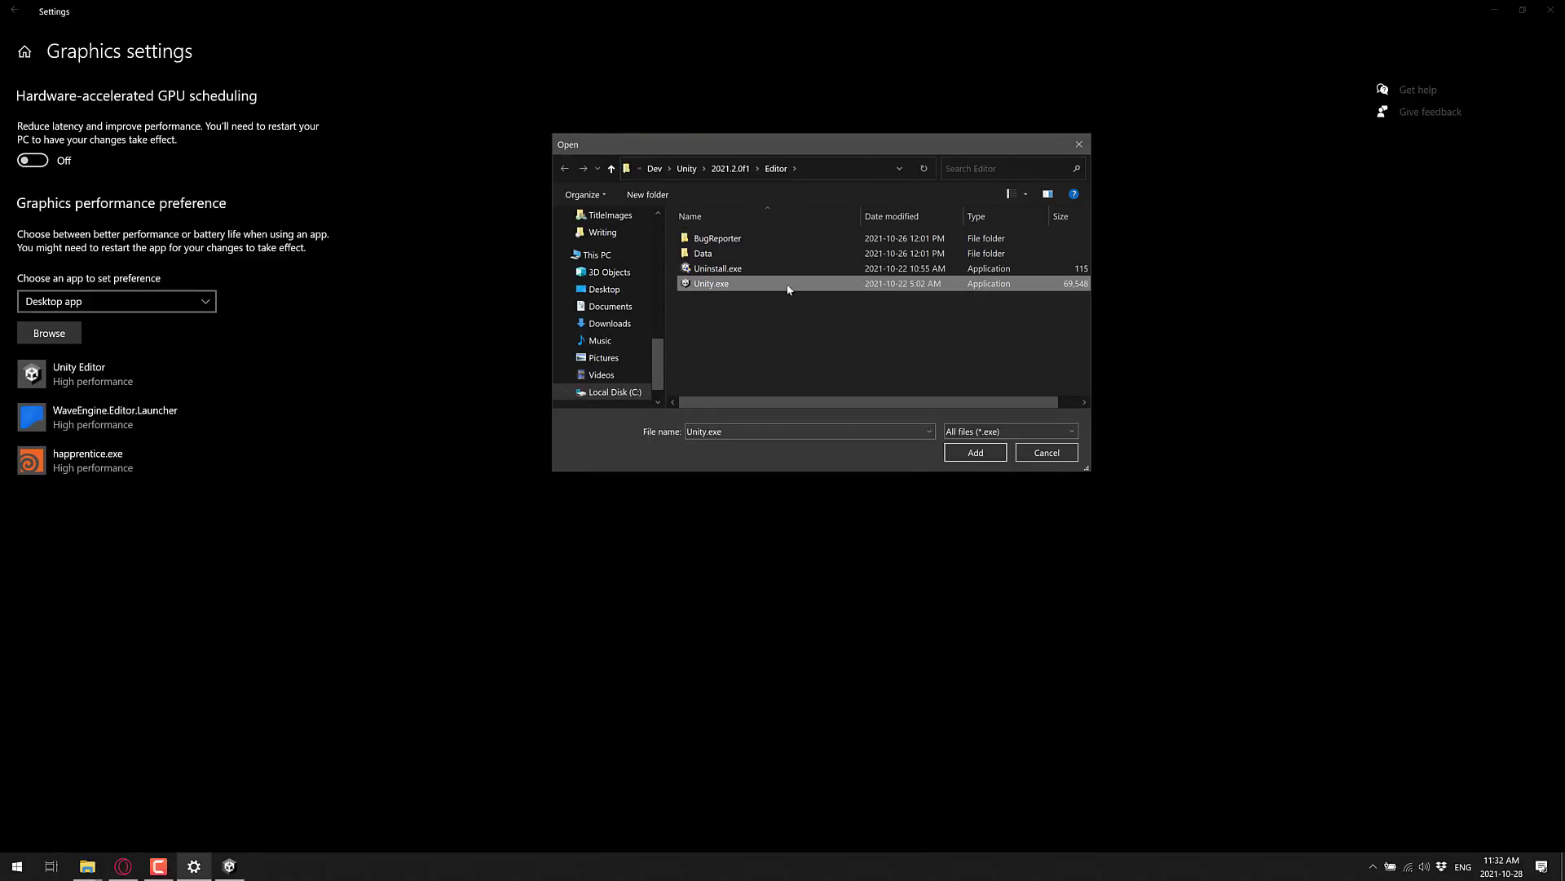
{"action": "left_click", "coordinate": [975, 452]}
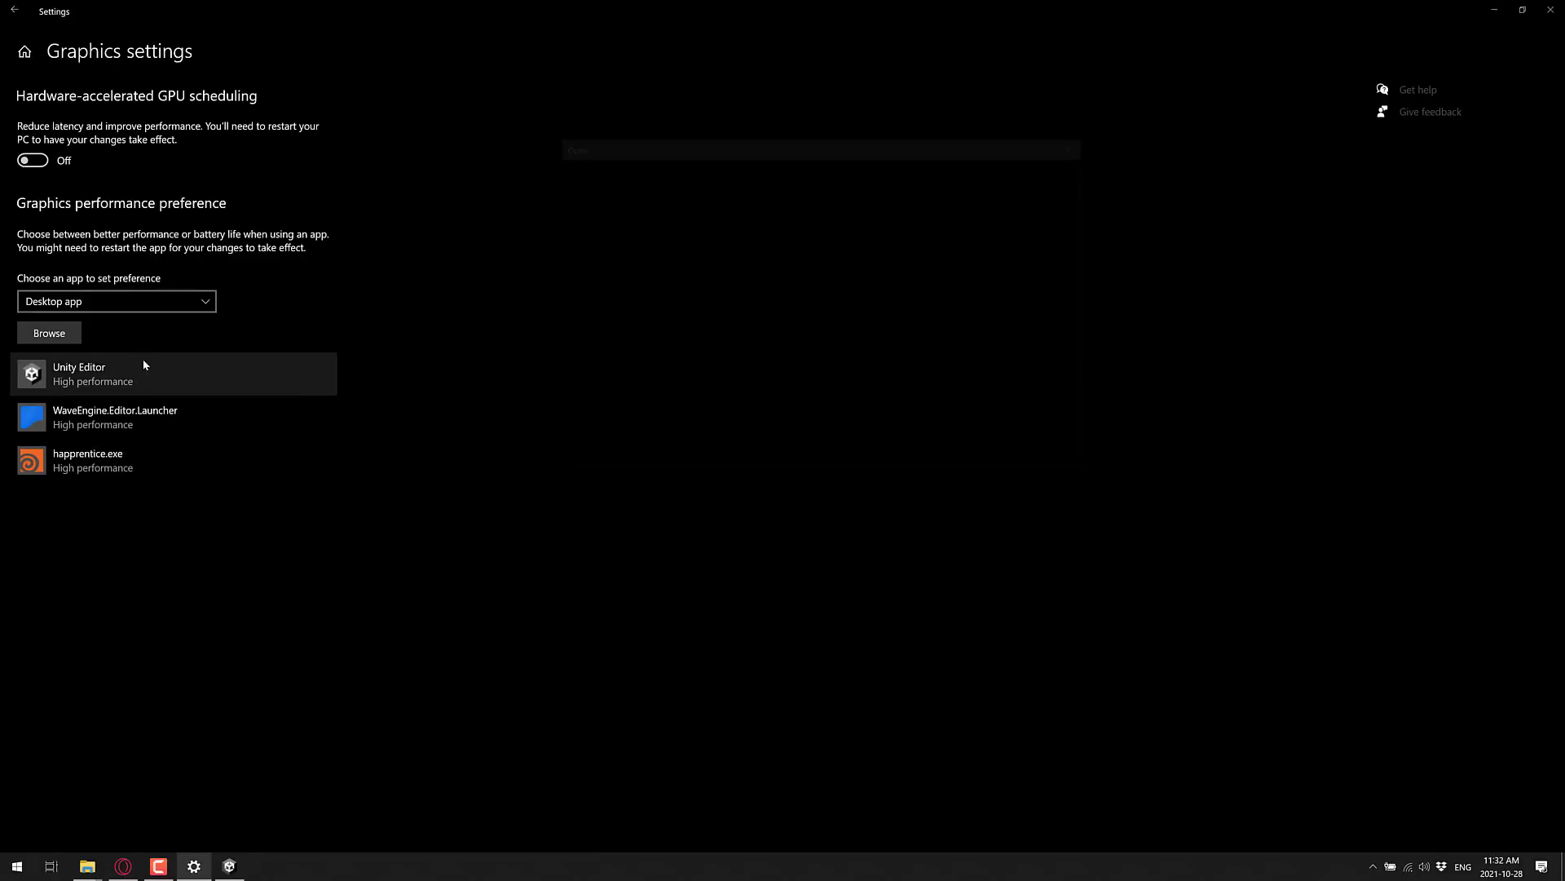
{"action": "left_click", "coordinate": [146, 366]}
{"action": "left_click", "coordinate": [226, 433]}
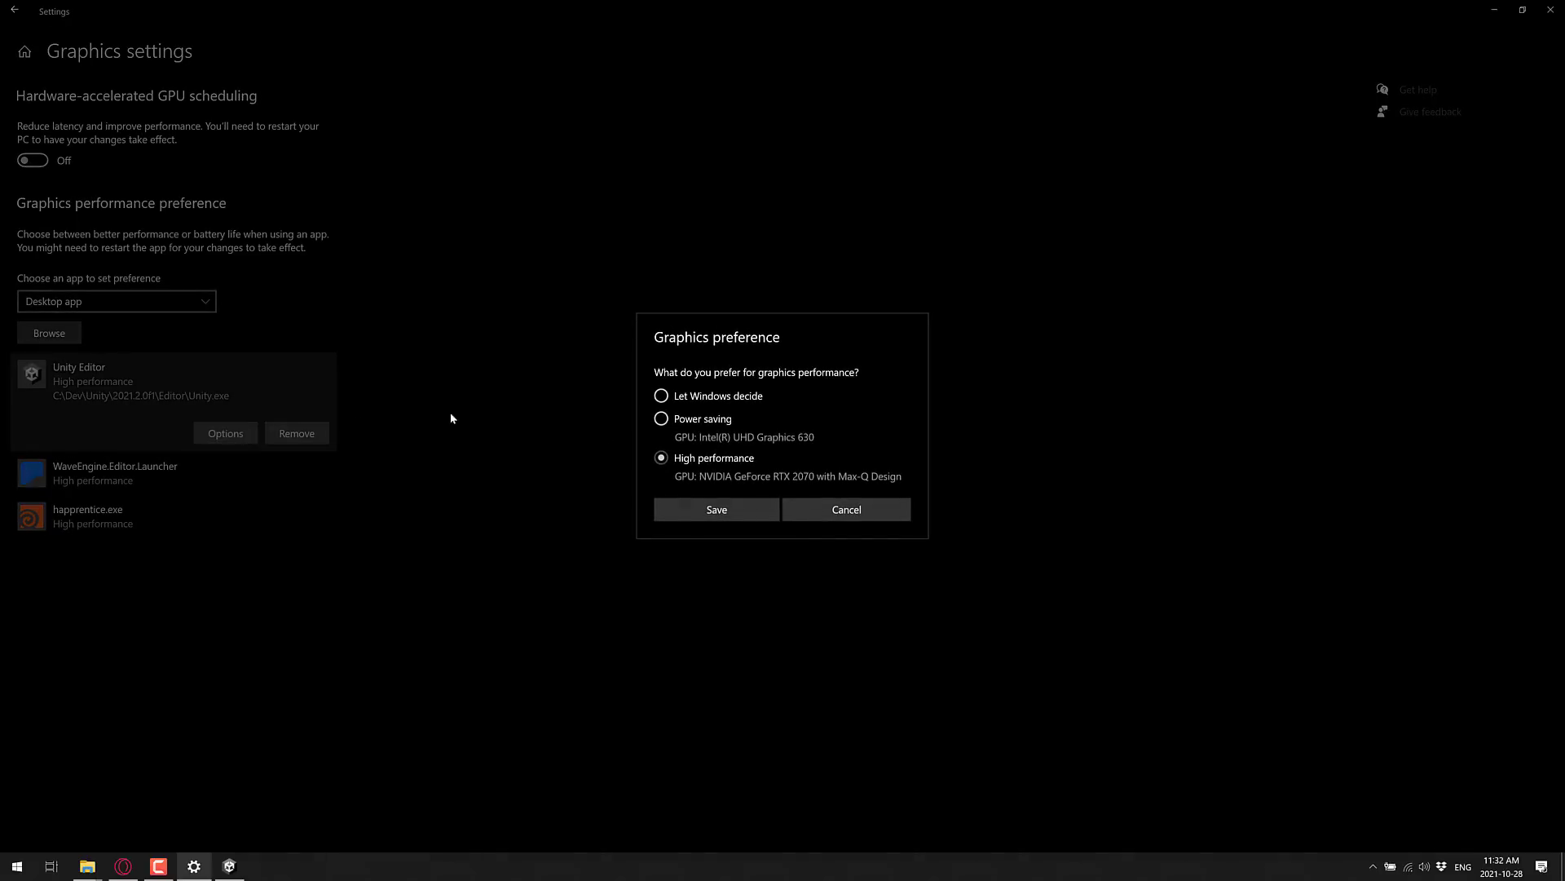
{"action": "left_click", "coordinate": [864, 509]}
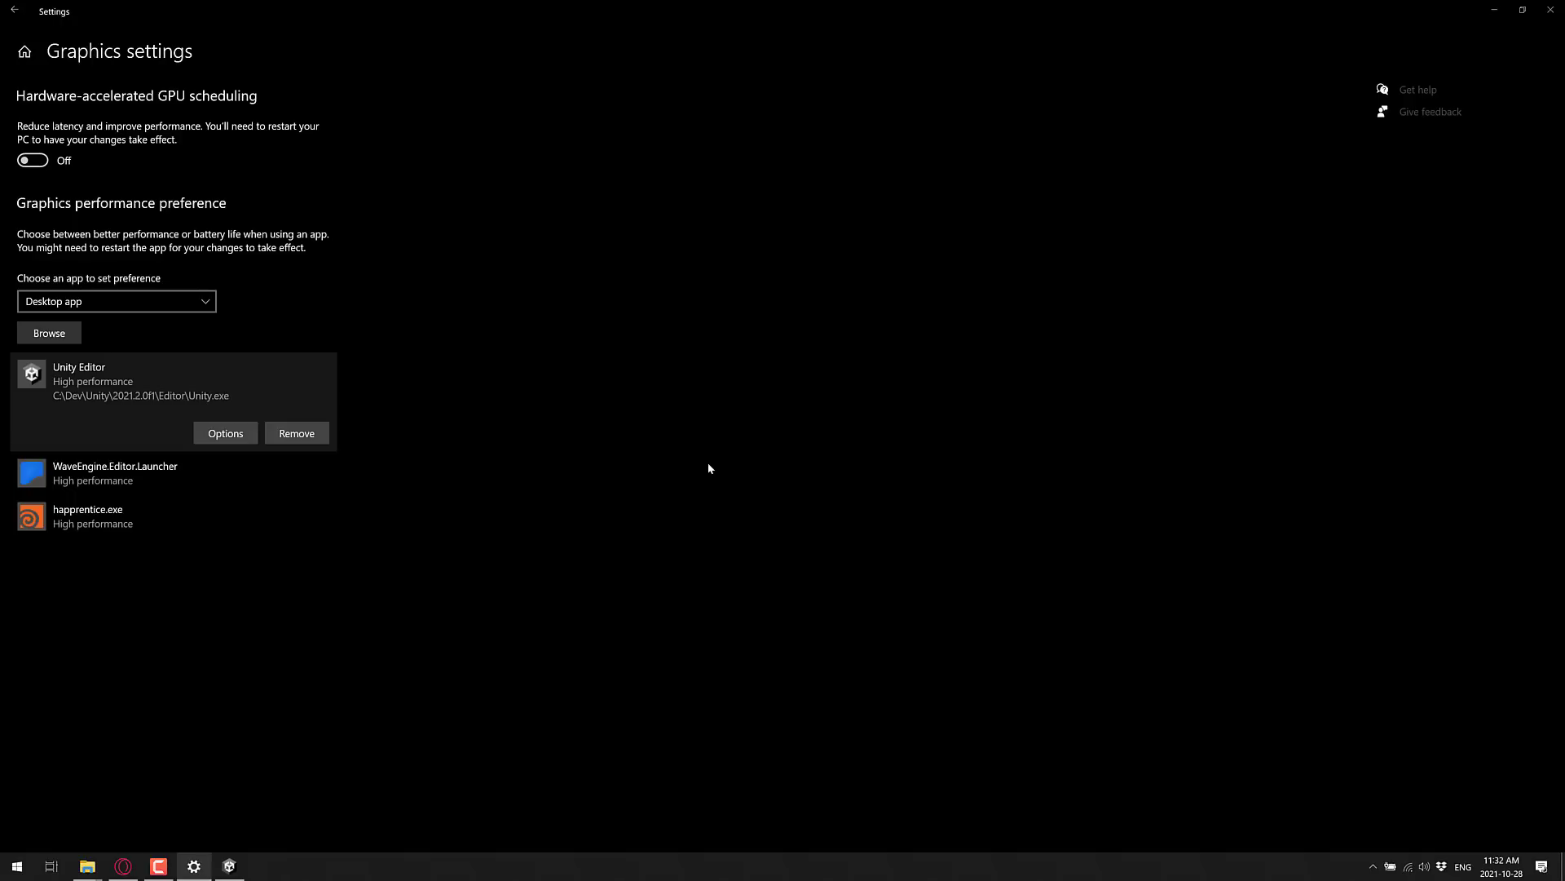
{"action": "left_click", "coordinate": [226, 433]}
{"action": "left_click", "coordinate": [701, 419]}
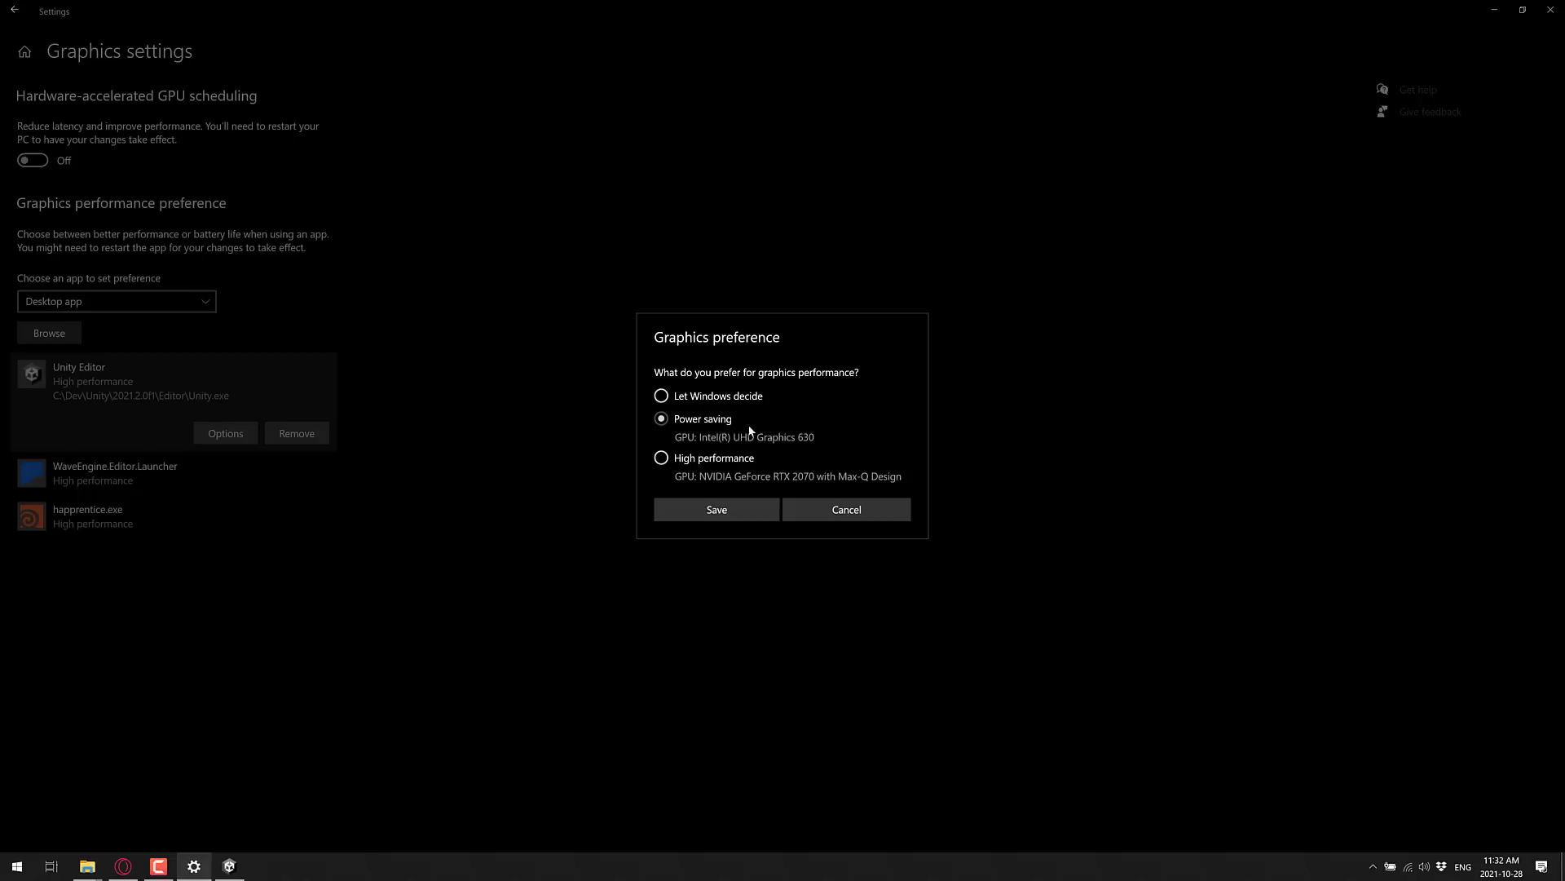
{"action": "left_click", "coordinate": [874, 508]}
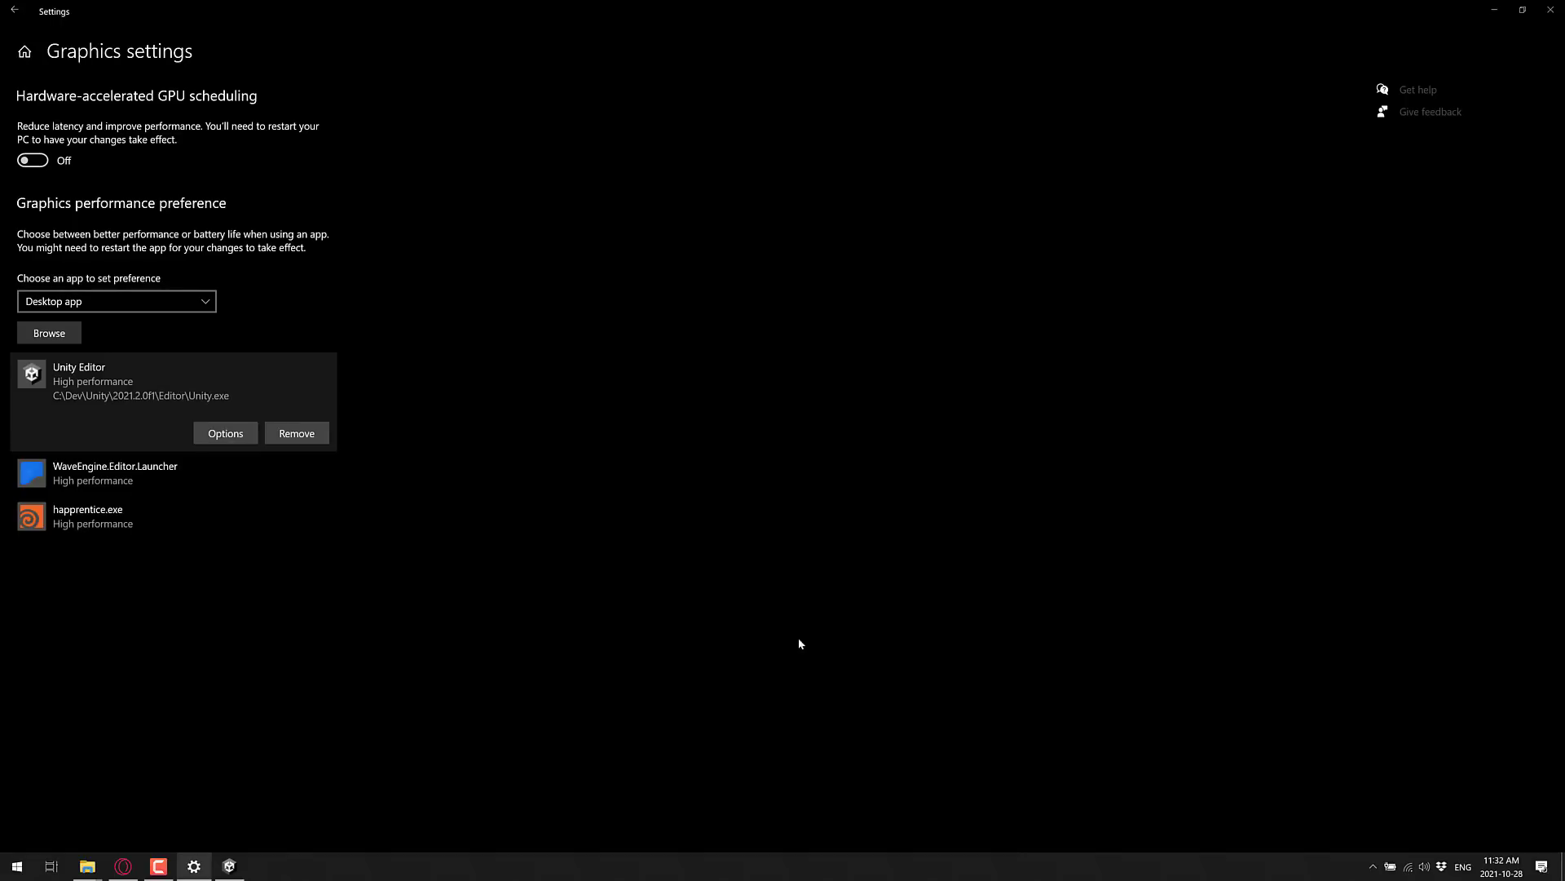
{"action": "left_click", "coordinate": [1373, 866]}
{"action": "left_click", "coordinate": [1375, 809]}
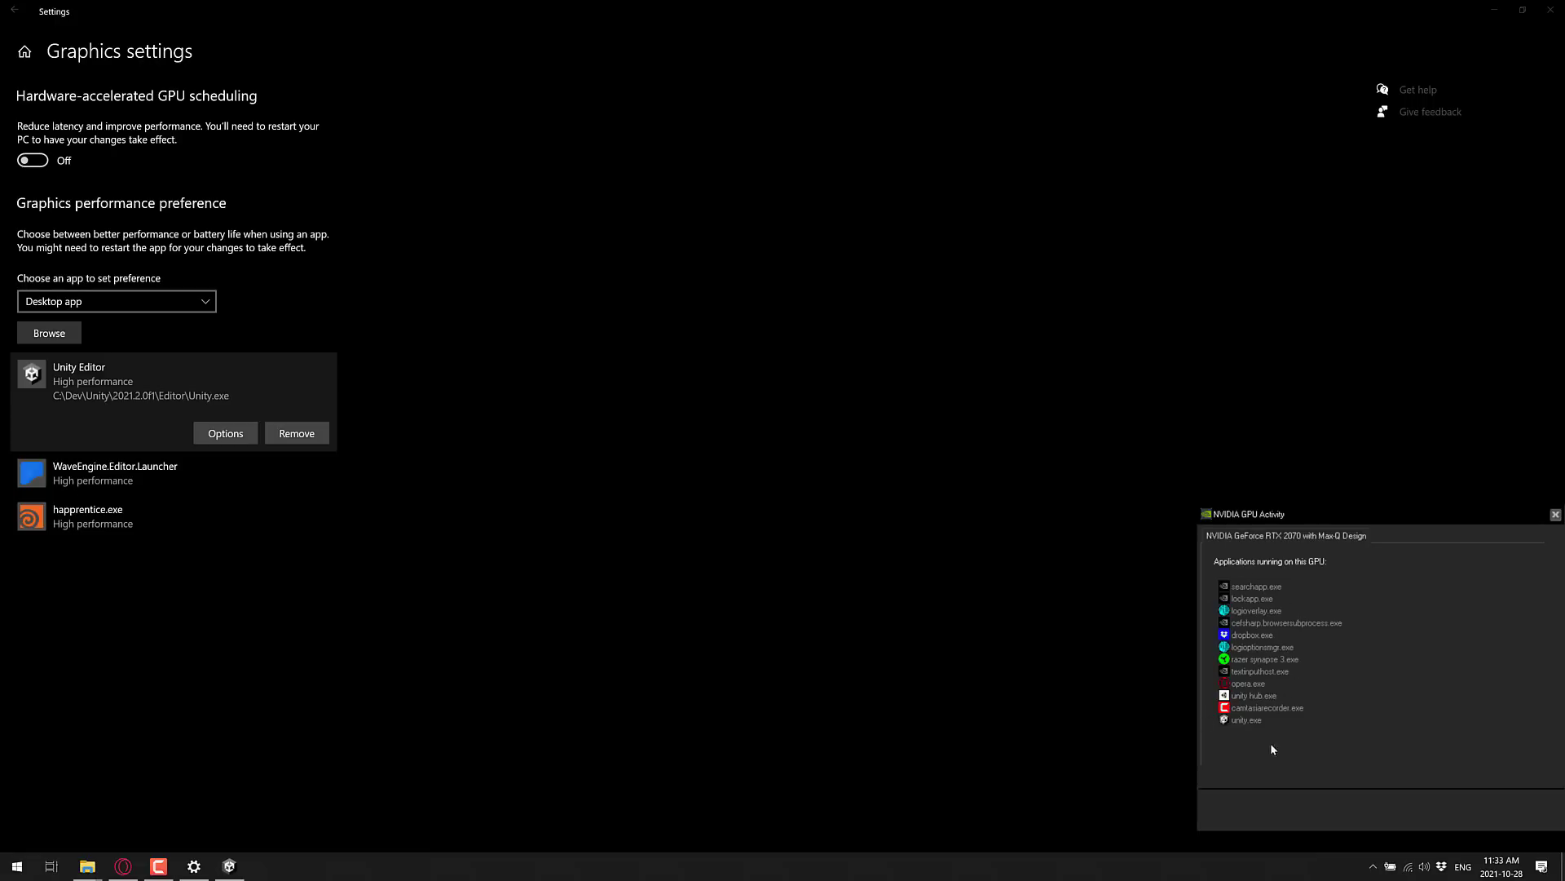
{"action": "left_click", "coordinate": [1556, 514]}
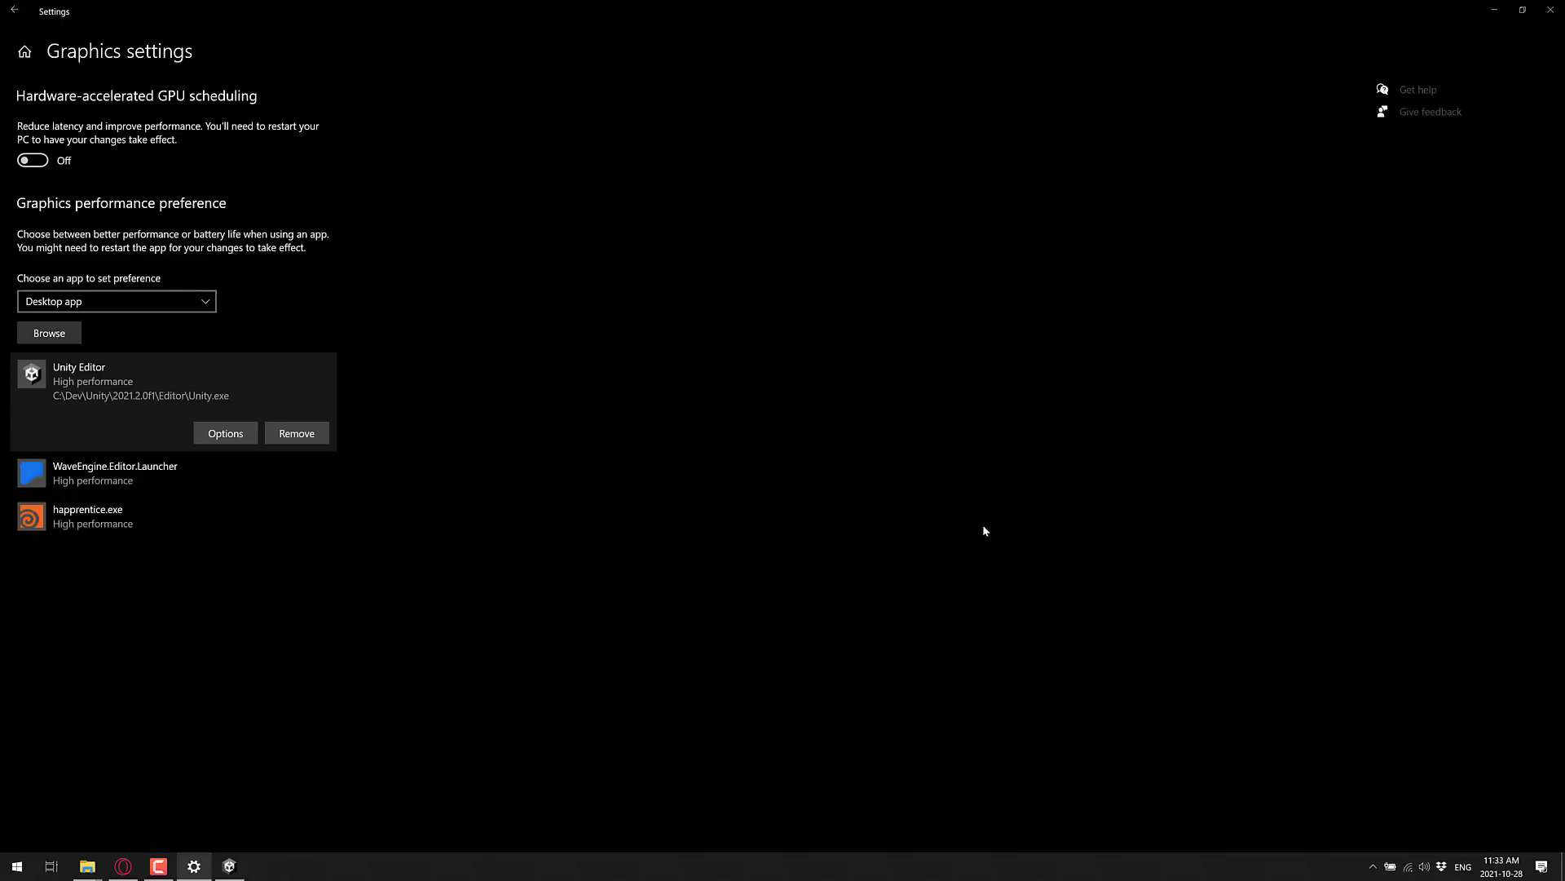
- Restore the Editor folder window, inspect Unity.exe's context menu, then show hidden tray icons
{"action": "mouse_move", "coordinate": [88, 863]}
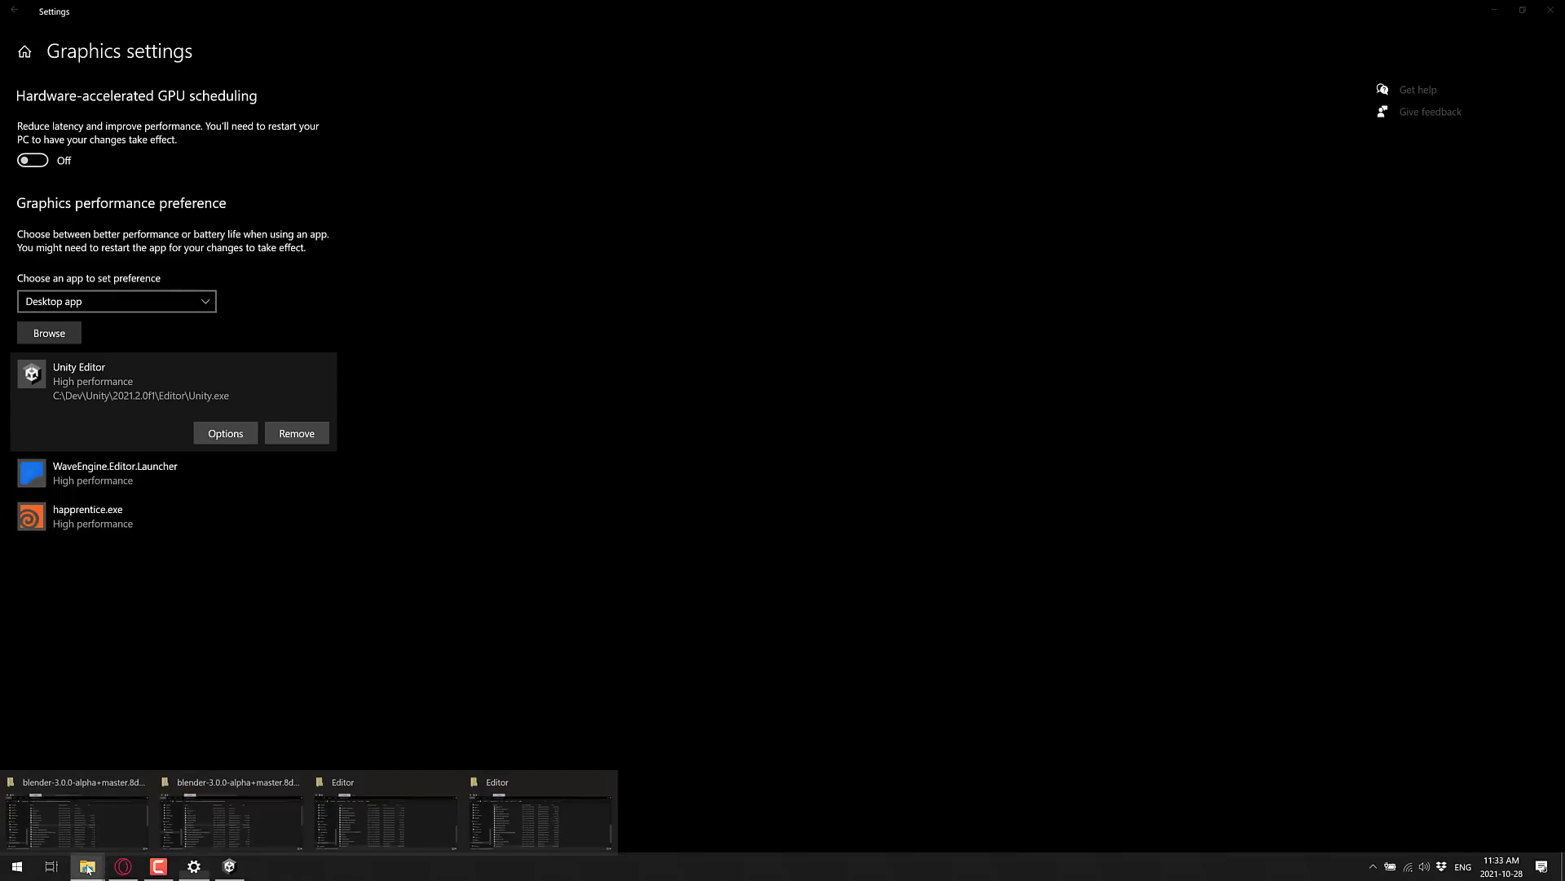
{"action": "left_click", "coordinate": [535, 803]}
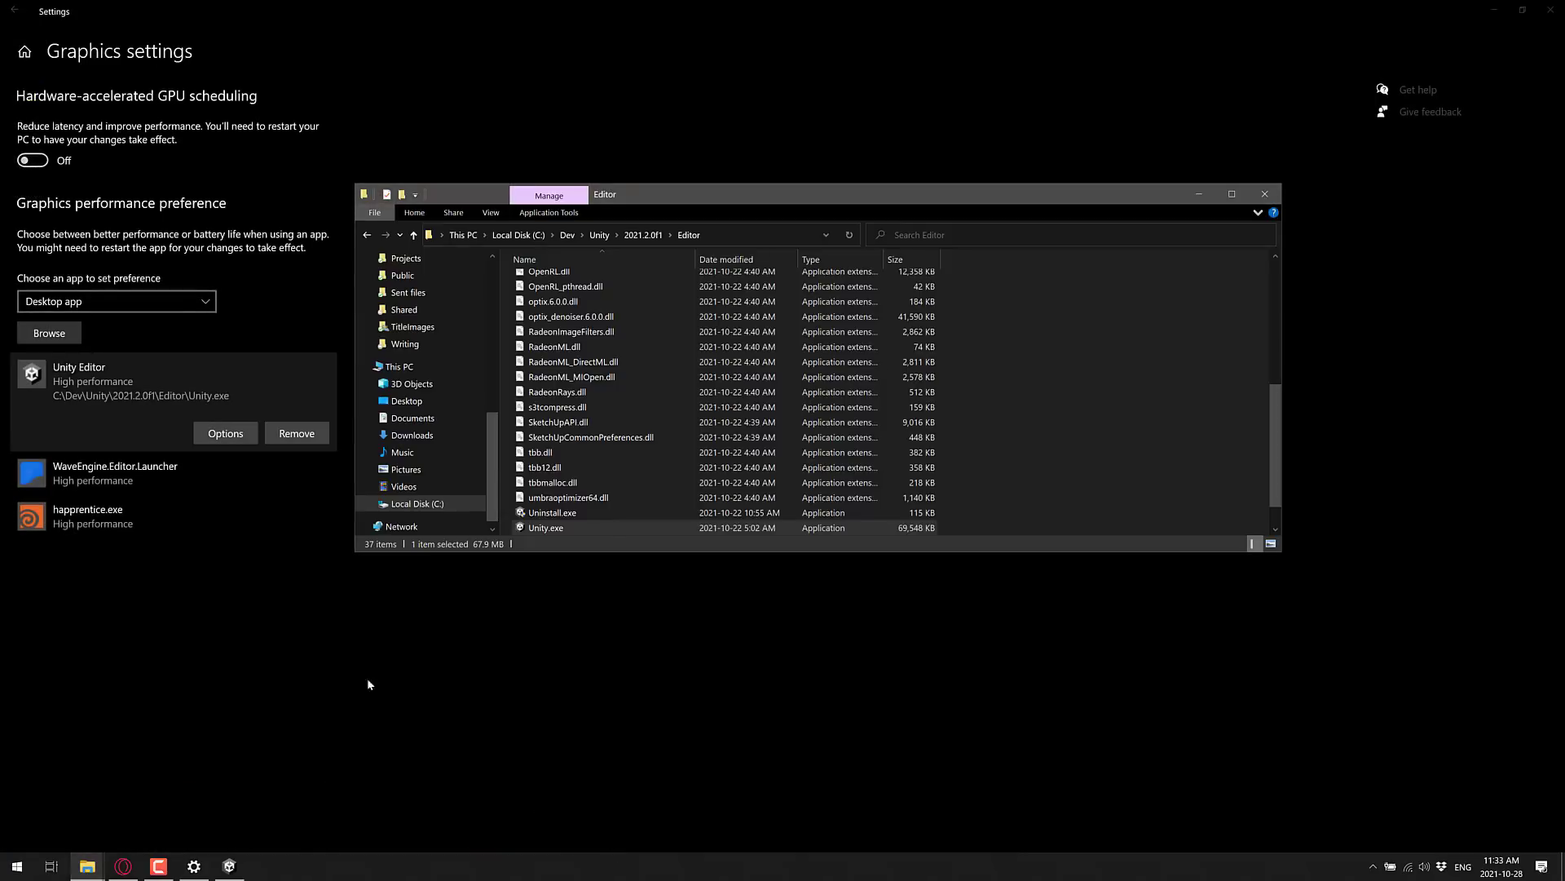
{"action": "right_click", "coordinate": [546, 531]}
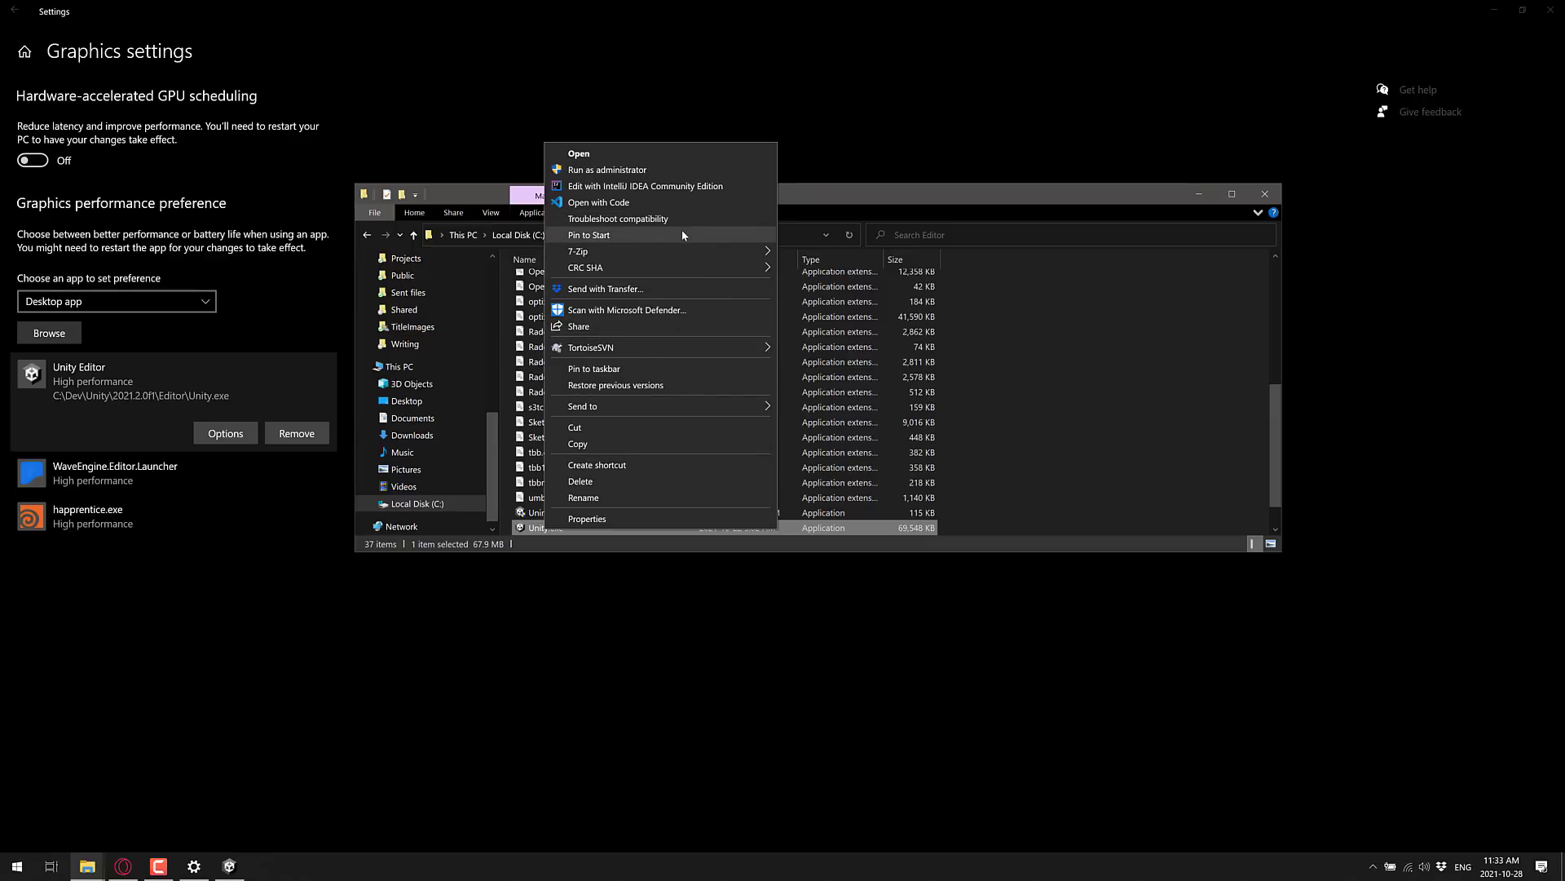
{"action": "left_click", "coordinate": [1056, 245]}
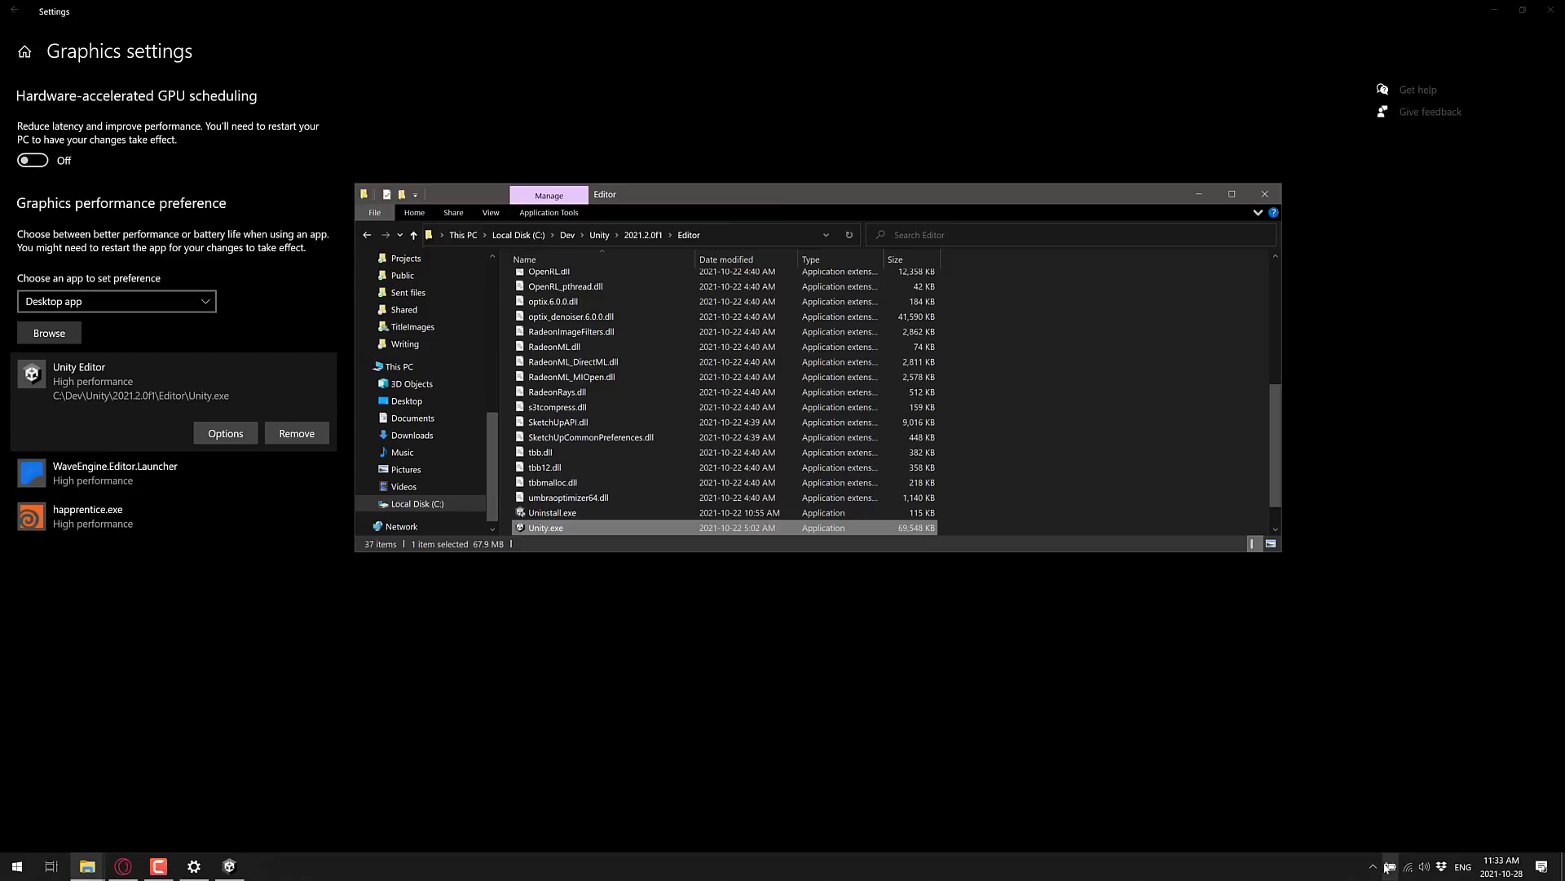
{"action": "left_click", "coordinate": [1373, 866]}
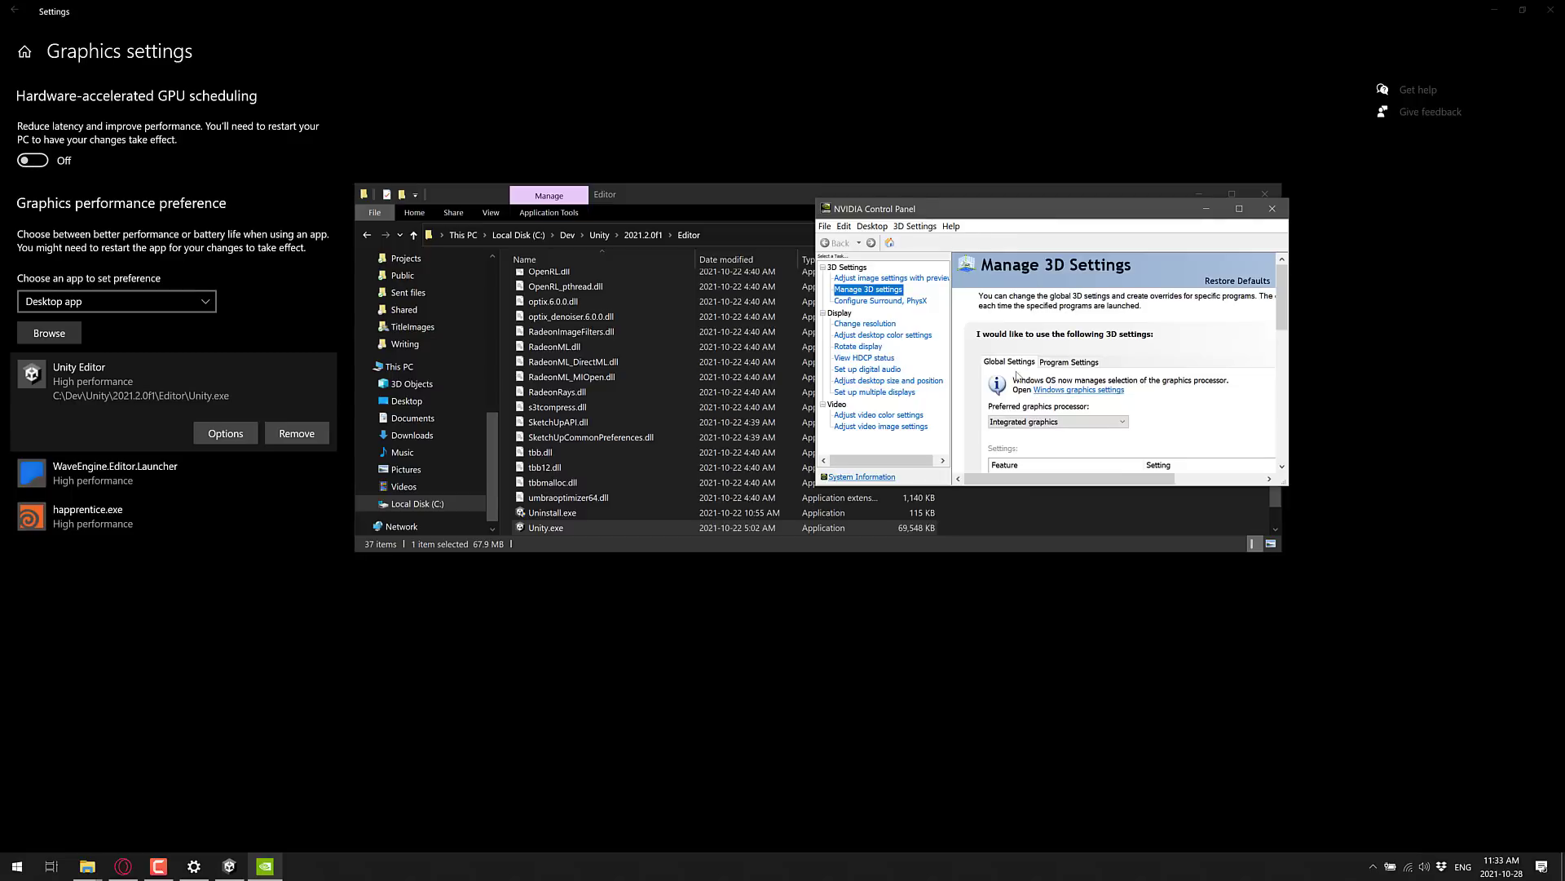
{"action": "left_click", "coordinate": [1079, 389]}
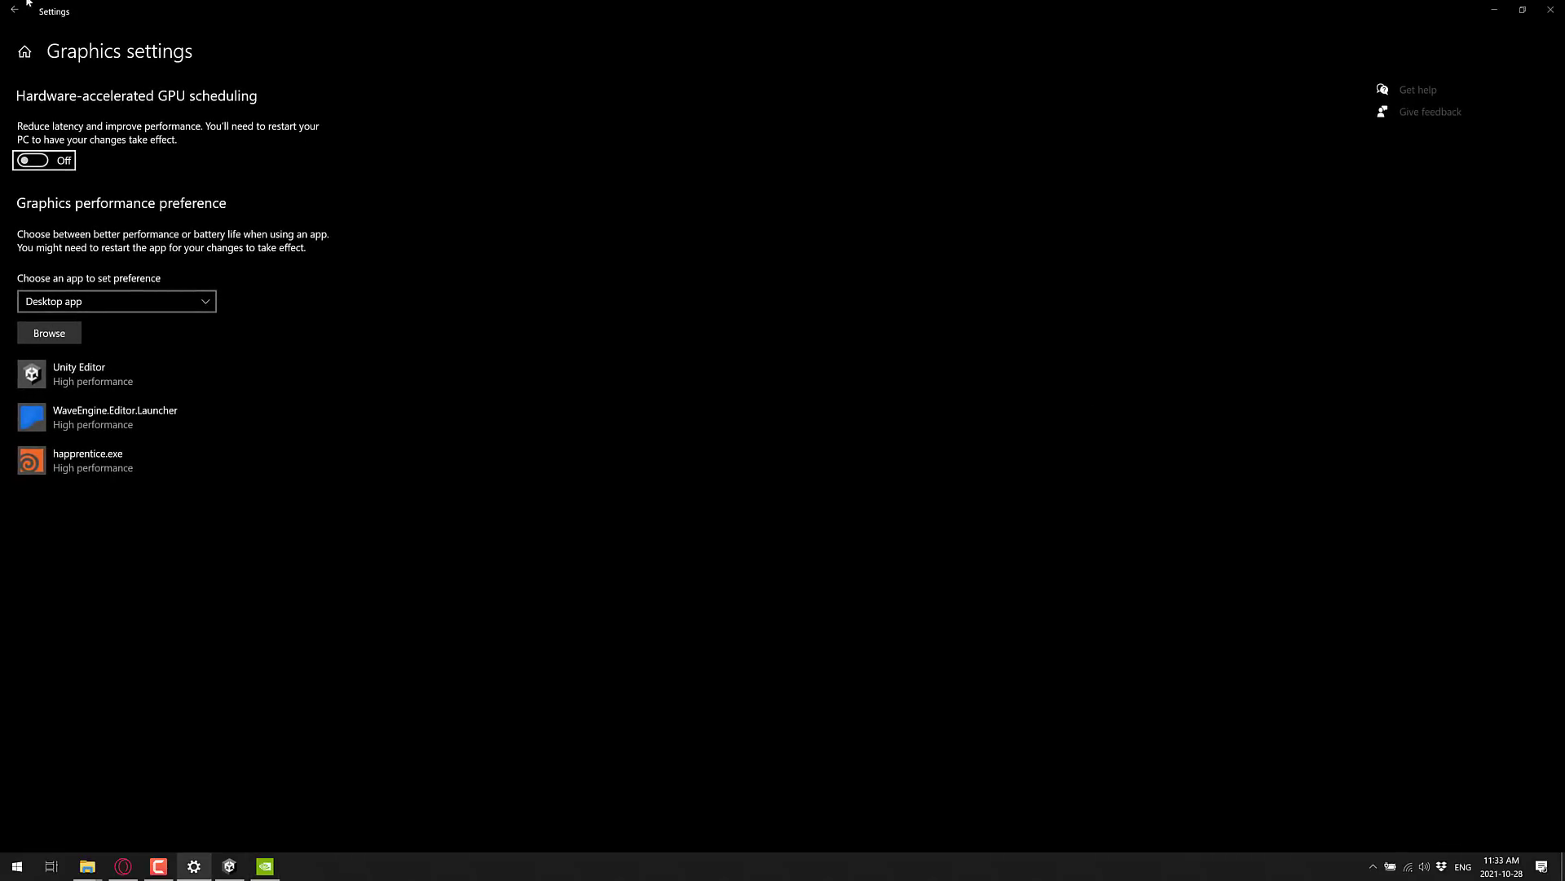